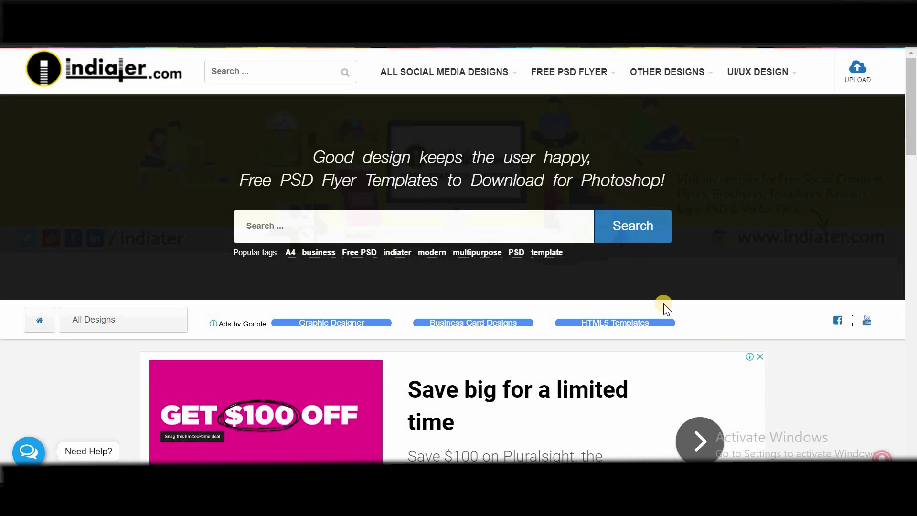
Step: Scroll down the indiater.com page toward the Free Beer Fest Party PSD Flyer Template
scroll(502, 287, down, 2)
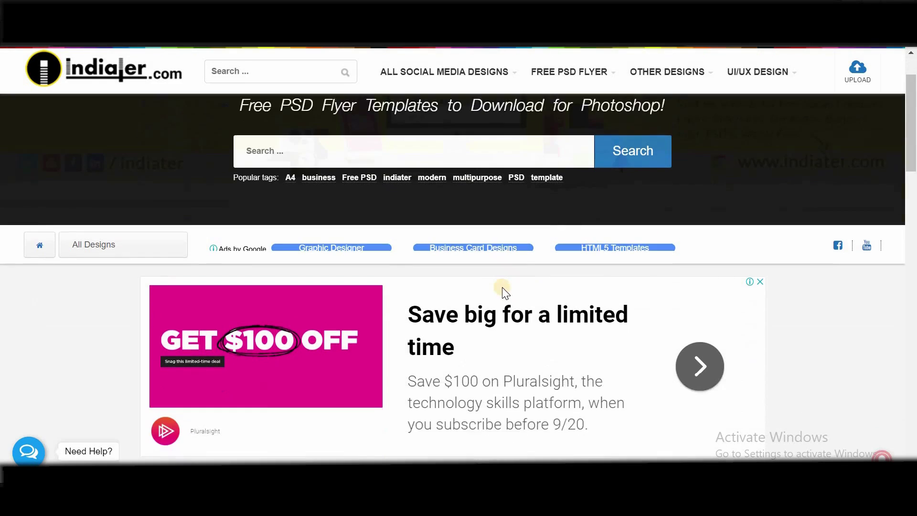
scroll(502, 288, down, 3)
scroll(502, 288, down, 2)
scroll(503, 287, down, 1)
scroll(503, 287, down, 2)
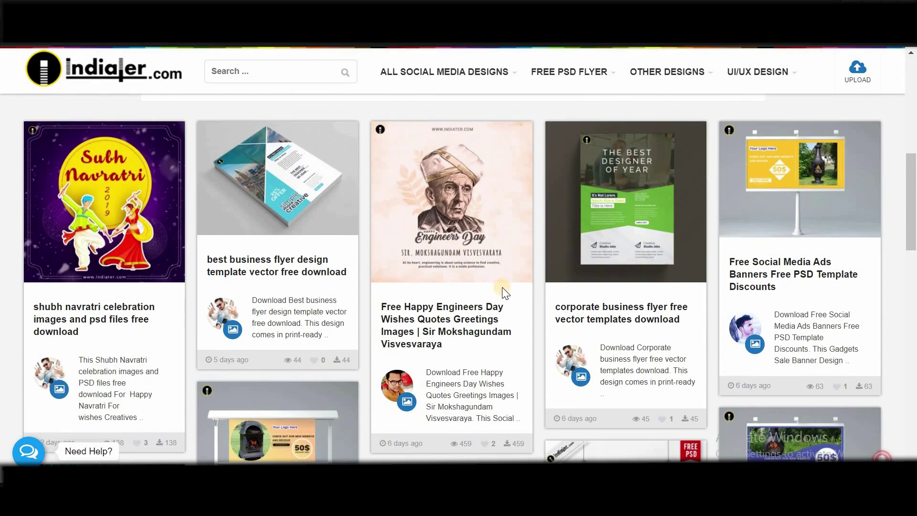
scroll(503, 288, down, 3)
scroll(503, 287, down, 3)
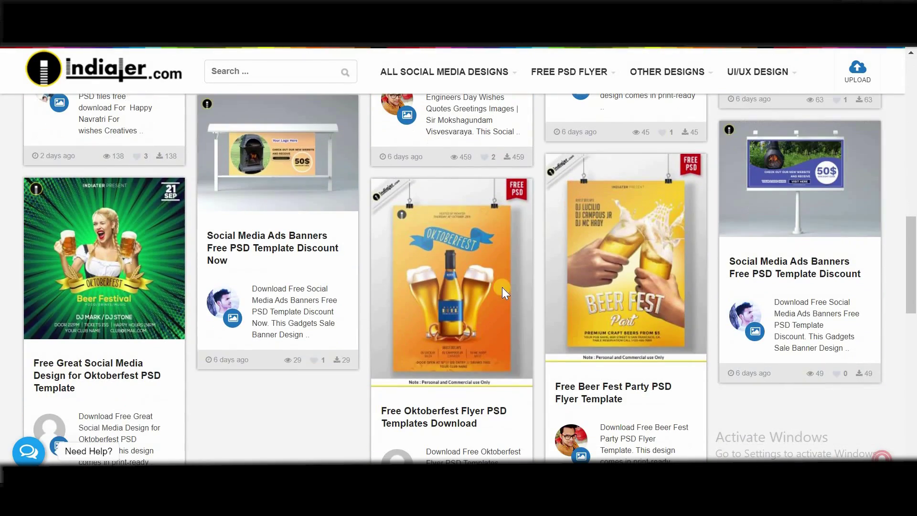
scroll(502, 287, down, 3)
scroll(500, 287, down, 2)
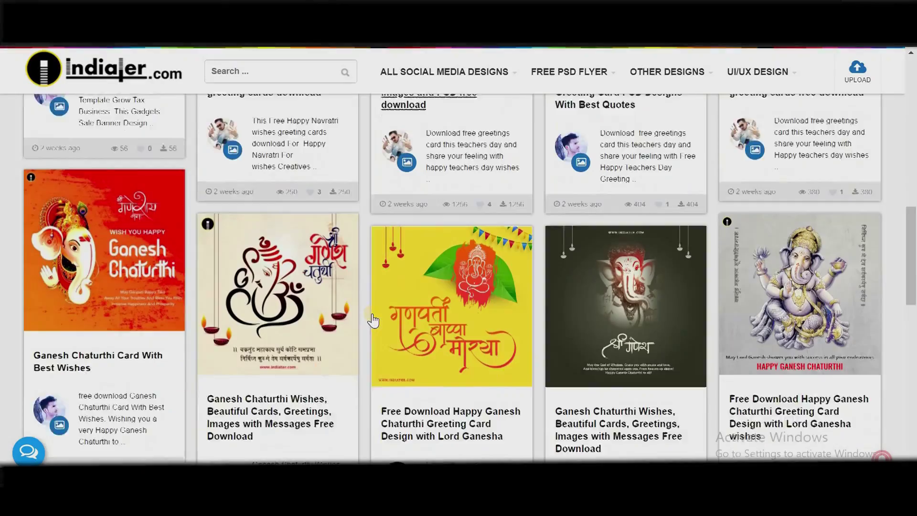
scroll(372, 319, down, 2)
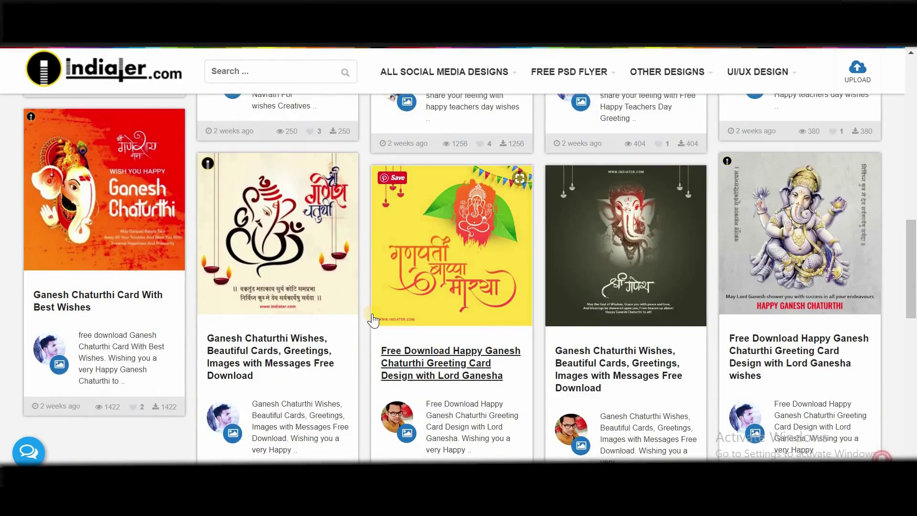
scroll(373, 319, down, 5)
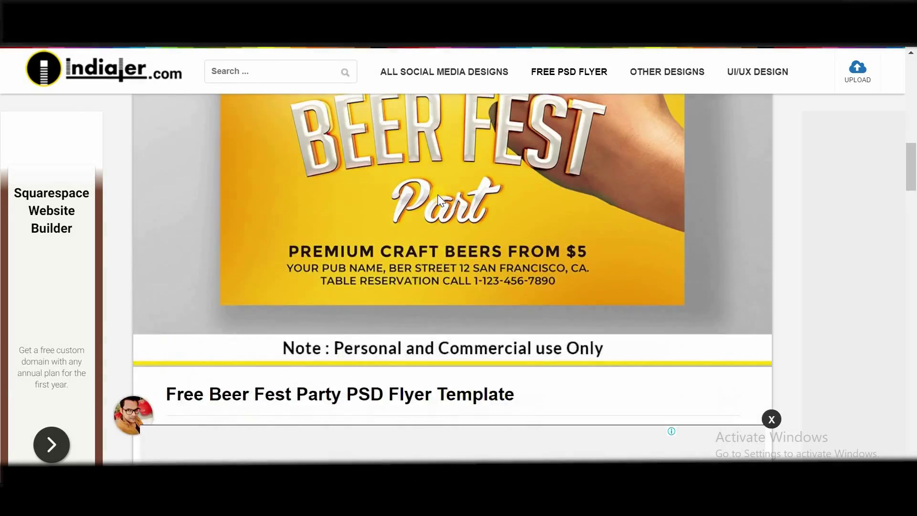
Step: Scroll up and down through the Beer Fest flyer preview to view the full design
scroll(438, 194, up, 4)
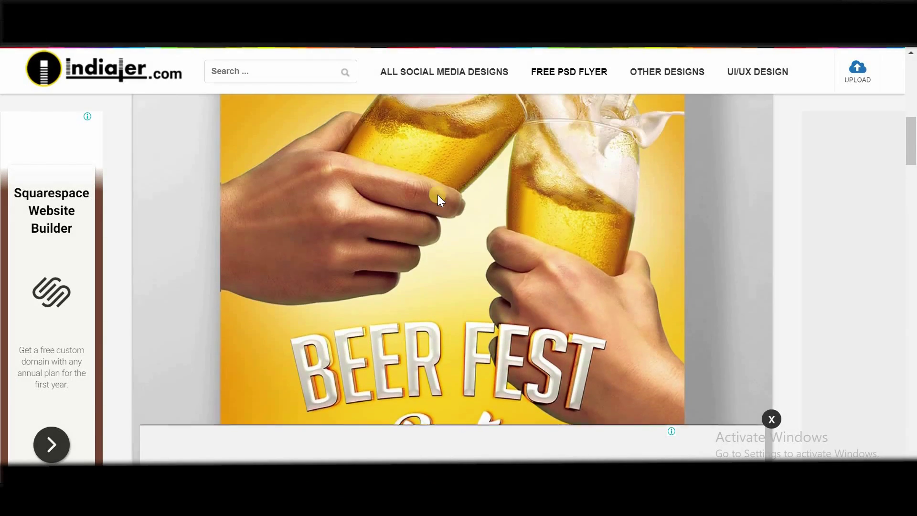
scroll(438, 194, up, 3)
scroll(437, 194, up, 3)
scroll(437, 194, down, 5)
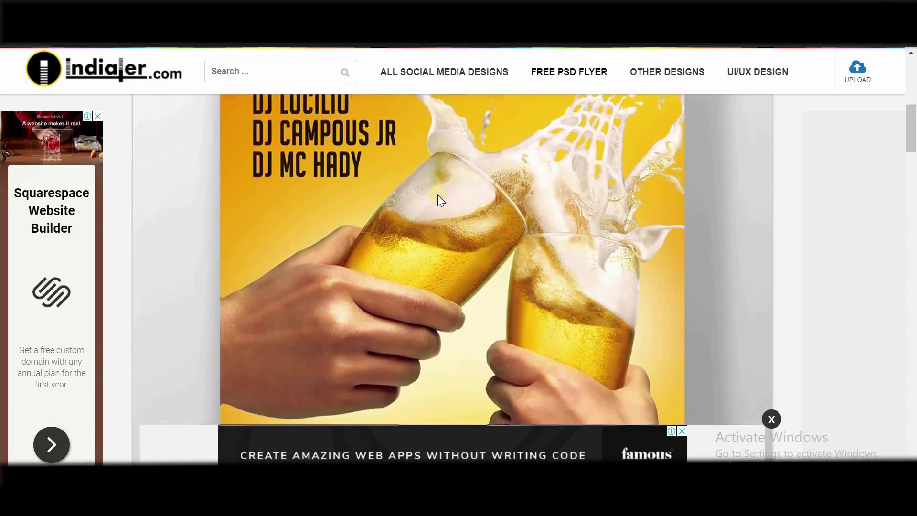
scroll(437, 194, up, 4)
scroll(437, 194, up, 4)
scroll(437, 194, down, 6)
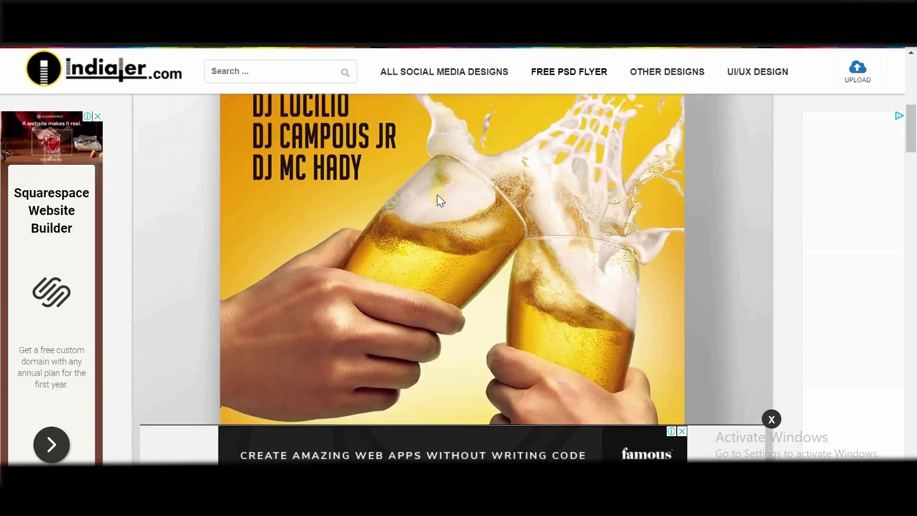
scroll(437, 194, down, 4)
scroll(437, 193, down, 3)
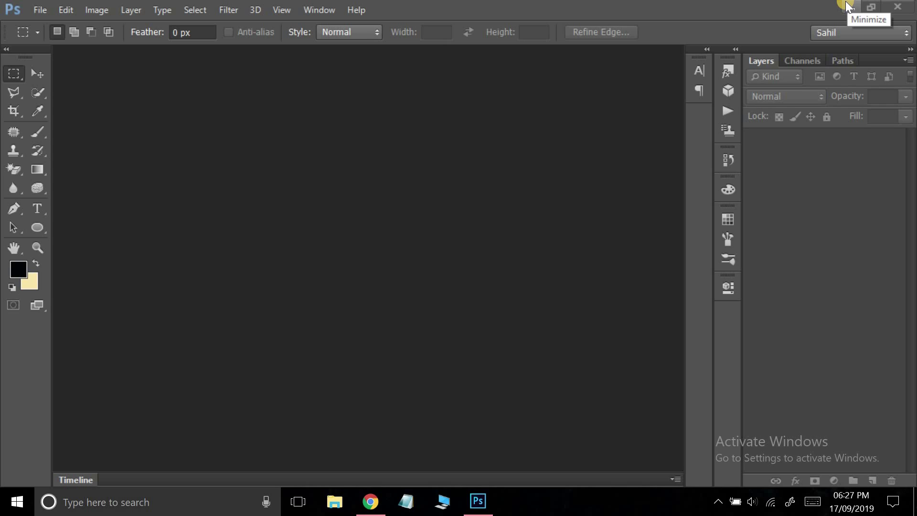
Step: Open Untitled-1.png from the desktop by dropping it into the Photoshop workspace
click(847, 7)
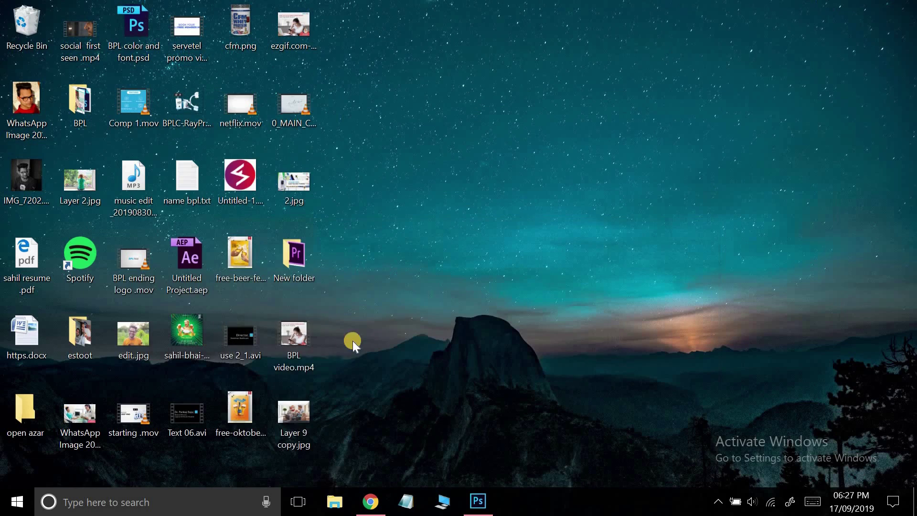
drag(248, 175, 478, 499)
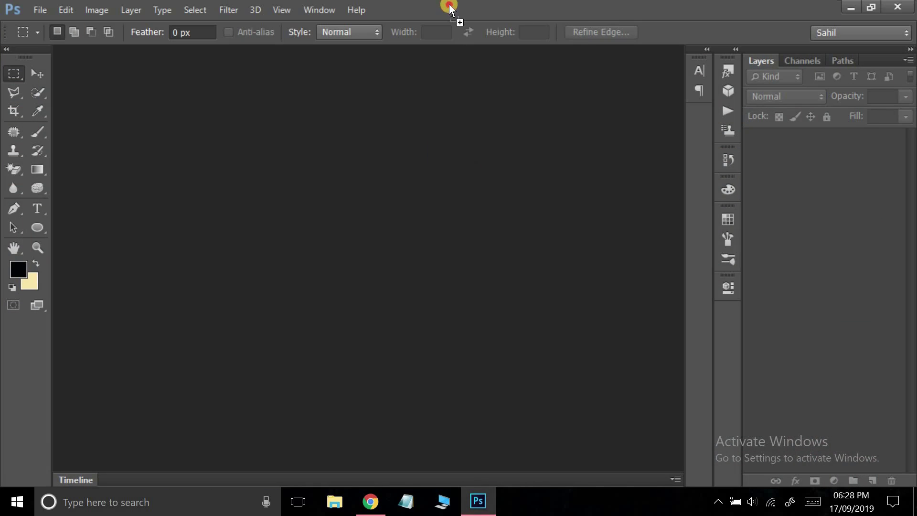
mouse_move(477, 499)
mouse_down()
mouse_move(453, 88)
mouse_move(452, 122)
mouse_up()
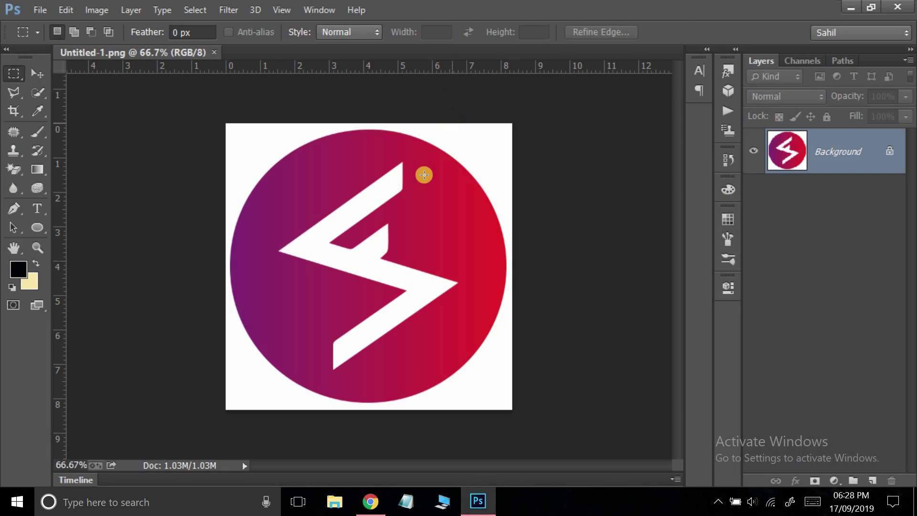
Step: With the Move tool active, zoom into the logo and pan along its jagged edge
key(v)
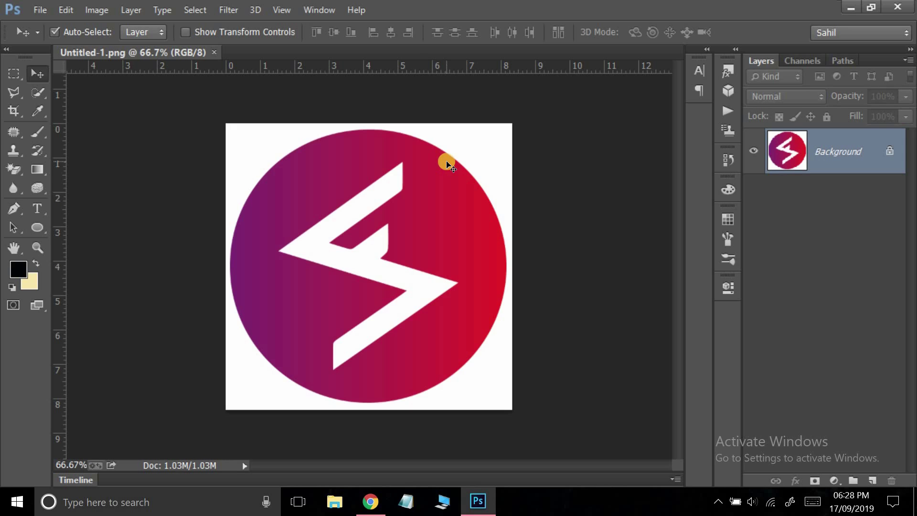
scroll(446, 165, up, 2)
scroll(447, 164, up, 2)
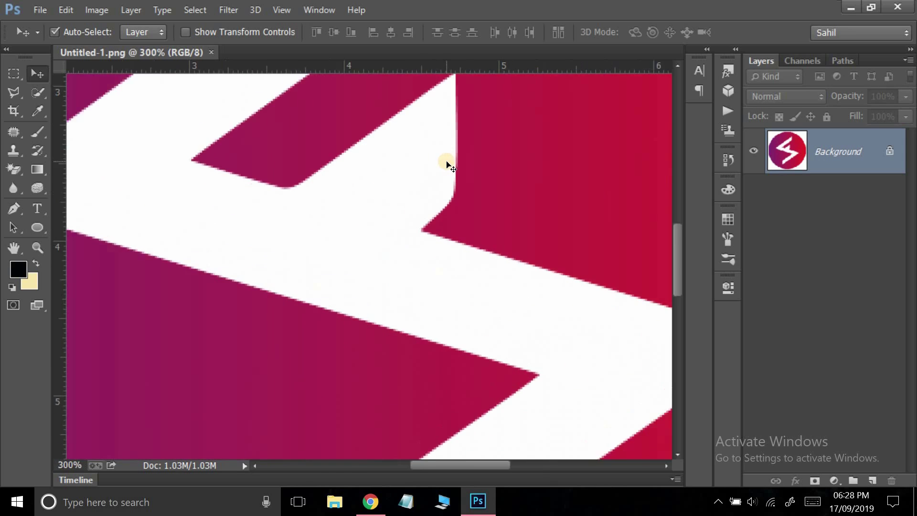
scroll(446, 165, up, 2)
scroll(446, 164, up, 2)
scroll(446, 164, up, 1)
scroll(447, 165, up, 1)
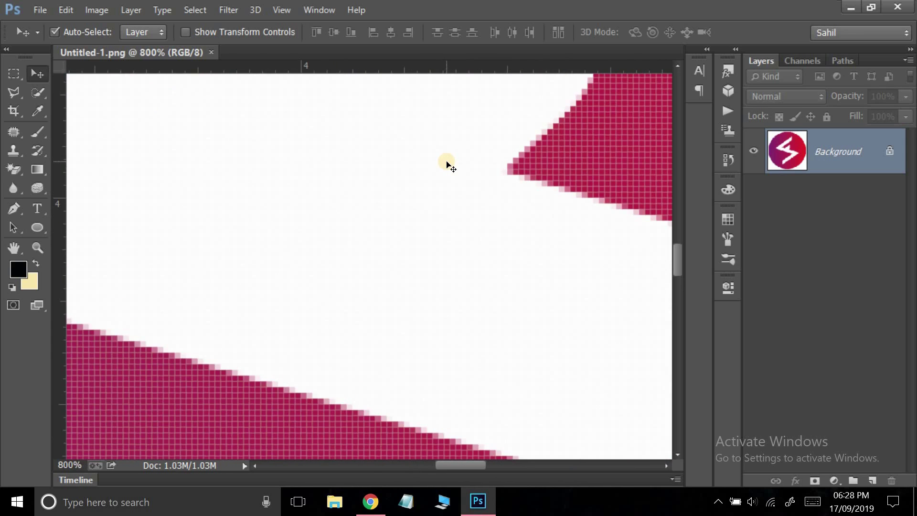
drag(528, 276, 438, 321)
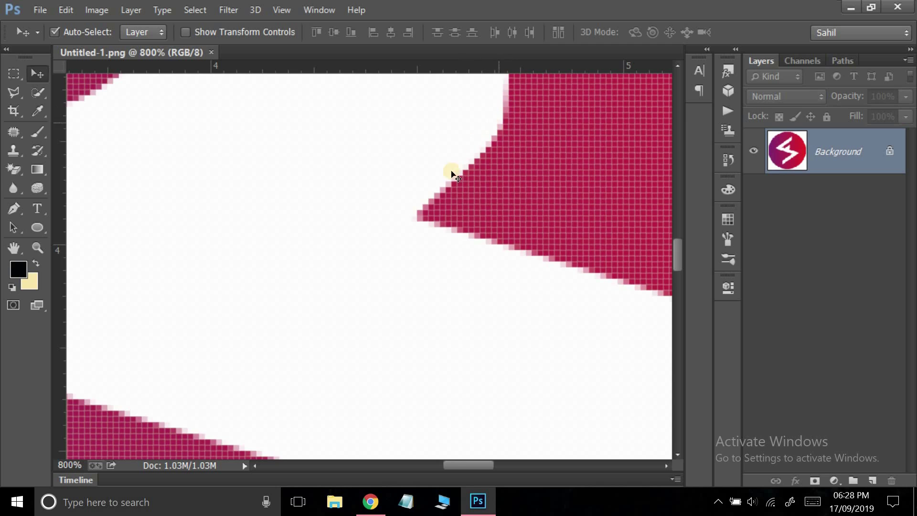
drag(445, 238, 338, 241)
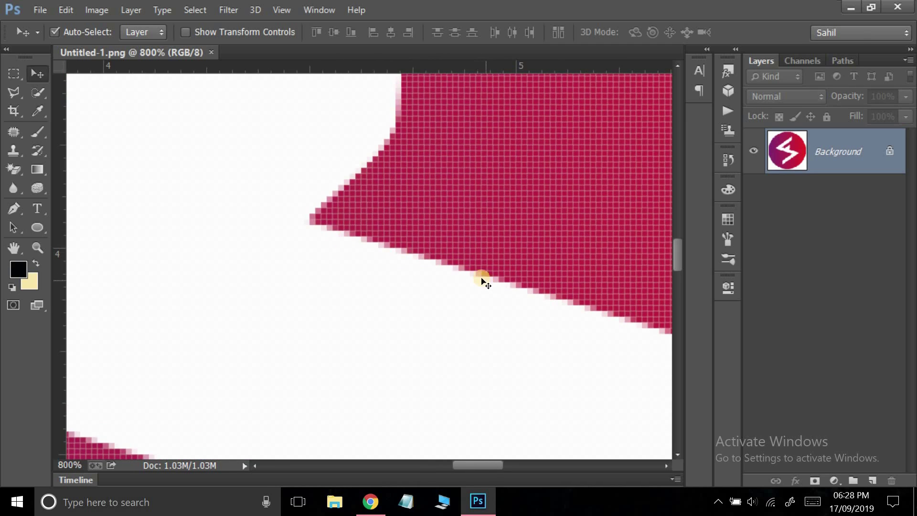
Step: Scroll around the magnified edge pixels, then fit the whole logo back on screen
scroll(424, 269, up, 5)
scroll(424, 268, left, 3)
scroll(439, 225, down, 2)
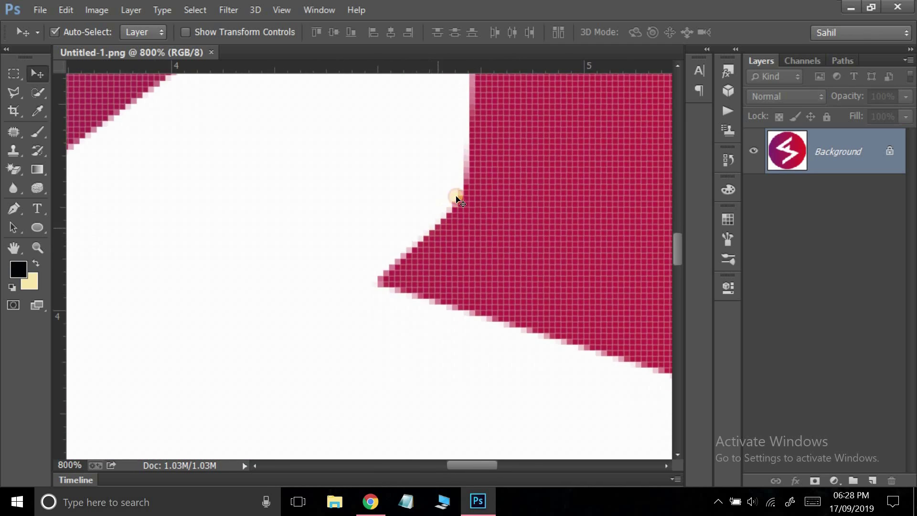
scroll(315, 296, right, 5)
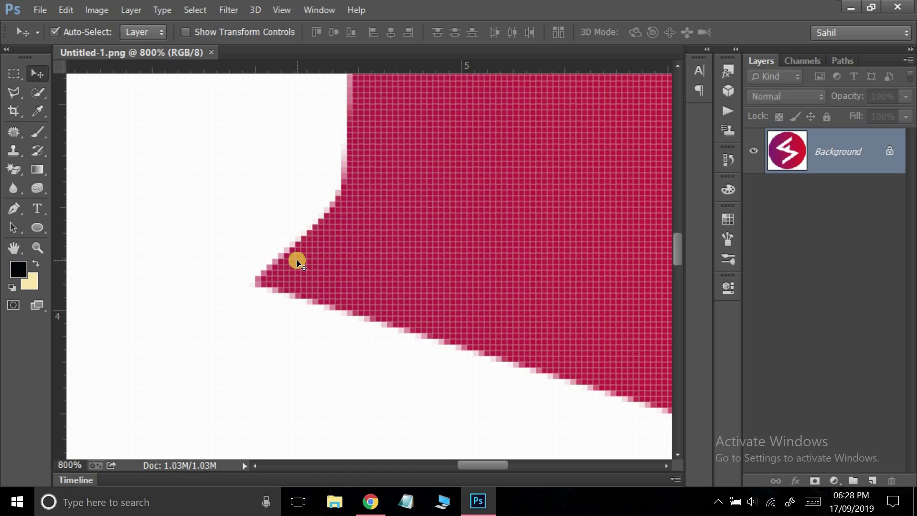
key(ctrl+0)
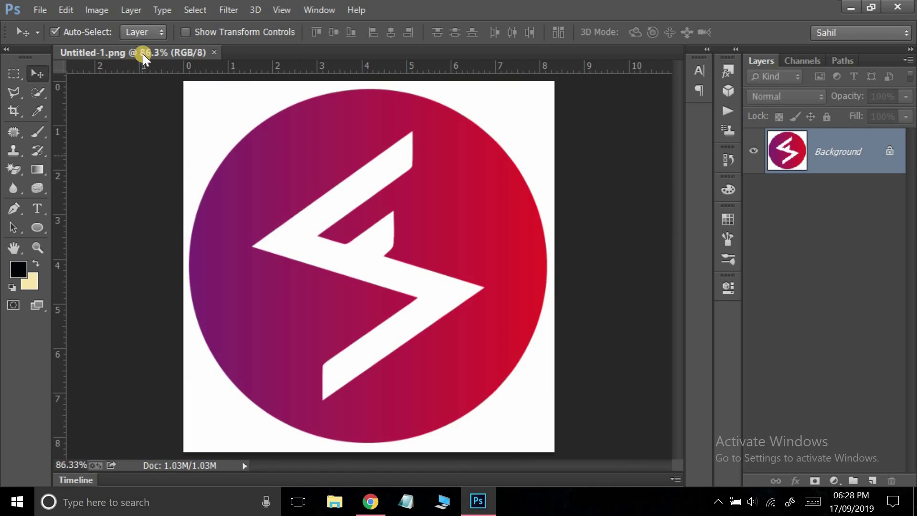
Step: Close the Untitled-1.png document from its tab's context menu
right_click(150, 52)
click(165, 79)
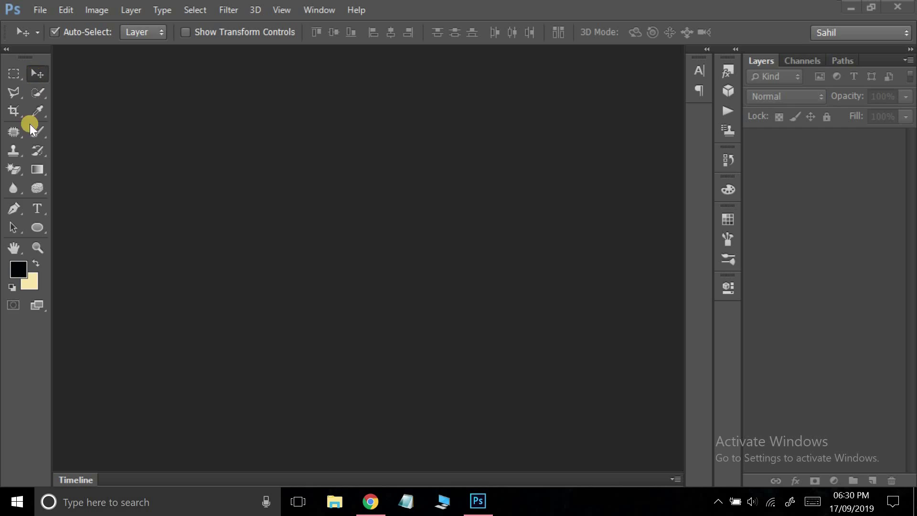
Step: Select the Rectangular Marquee tool after briefly trying the Lasso variants
click(13, 73)
click(15, 89)
click(20, 73)
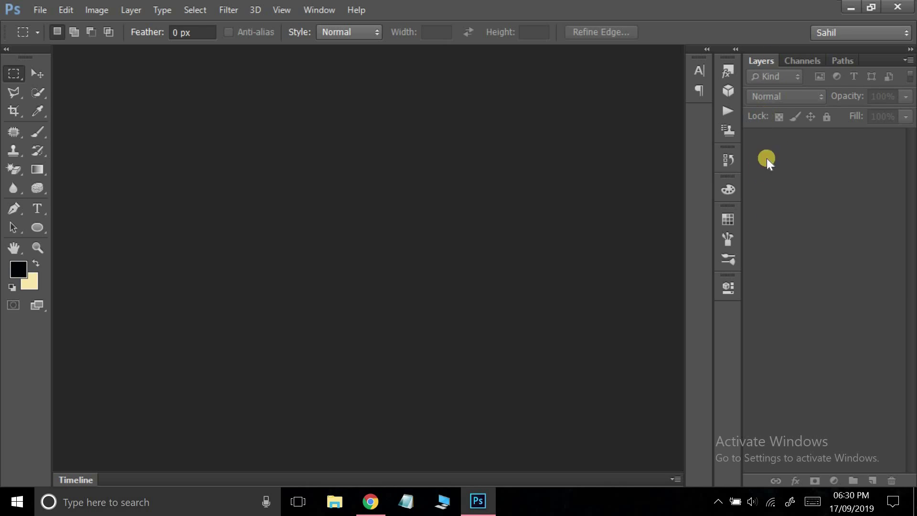
Step: Glance at the Channels, Styles and Character panels, then collapse them back to Layers
click(804, 64)
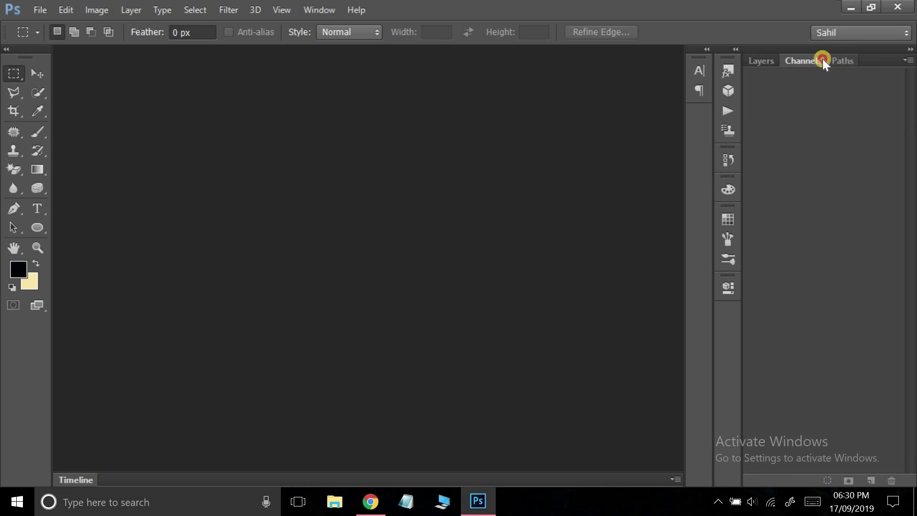
click(772, 64)
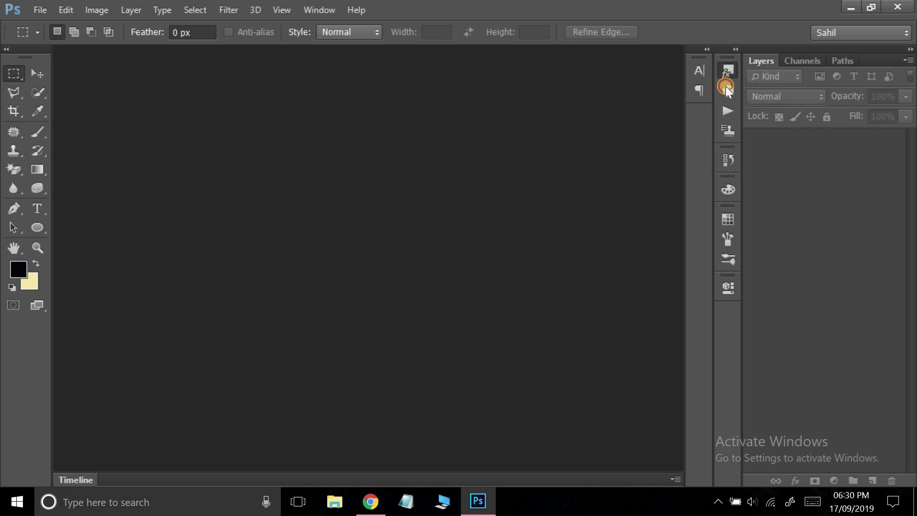
click(726, 85)
click(726, 69)
click(696, 74)
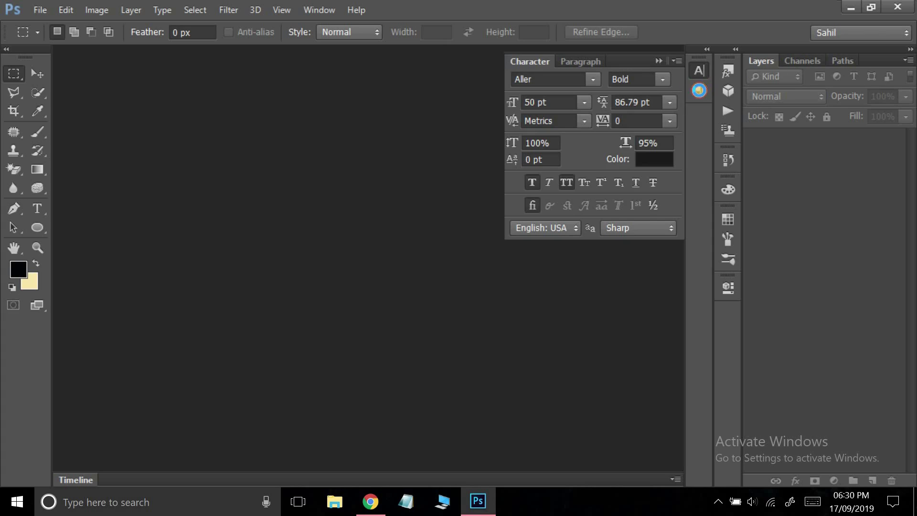
click(697, 91)
click(696, 76)
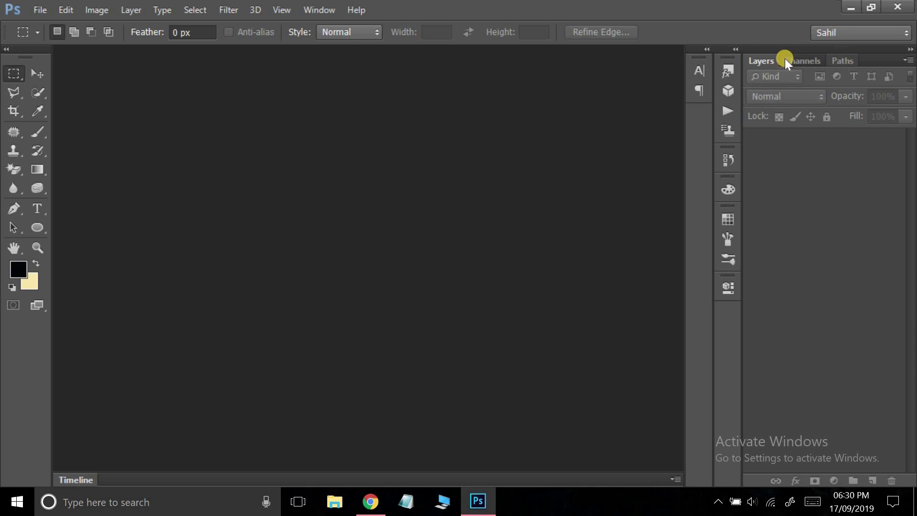
Step: Float the Layers panel group out of the dock and close it
click(906, 60)
click(910, 50)
click(909, 49)
mouse_move(817, 64)
mouse_down()
mouse_move(603, 76)
mouse_move(497, 62)
mouse_up()
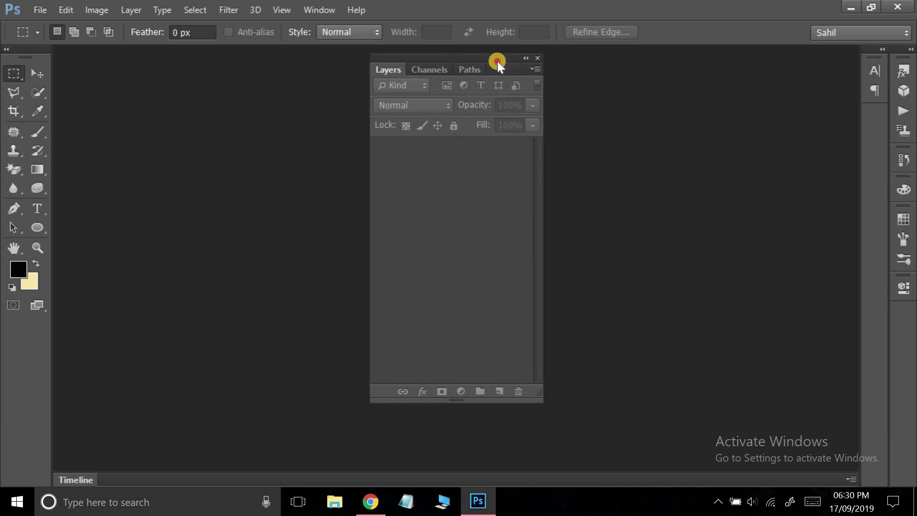
click(534, 59)
Step: Detach and close the remaining right-dock panel columns and the Tools panel
drag(903, 58, 611, 81)
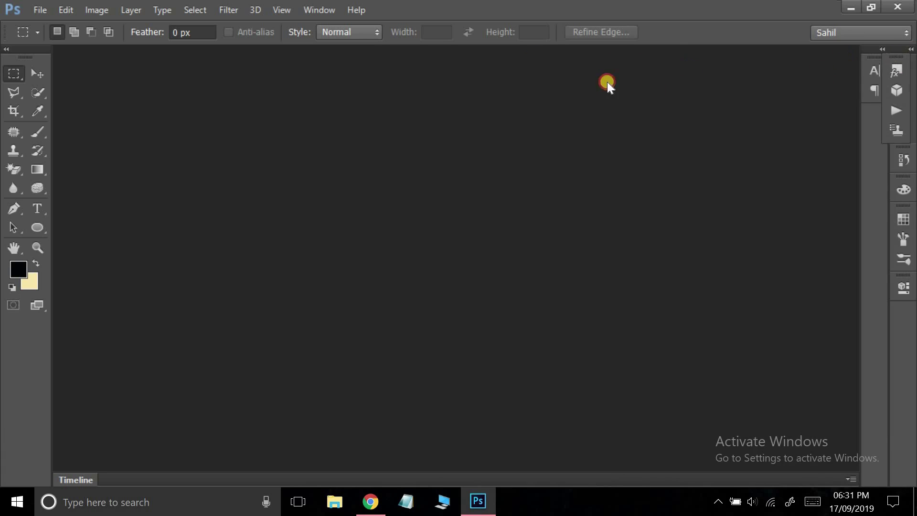
click(621, 81)
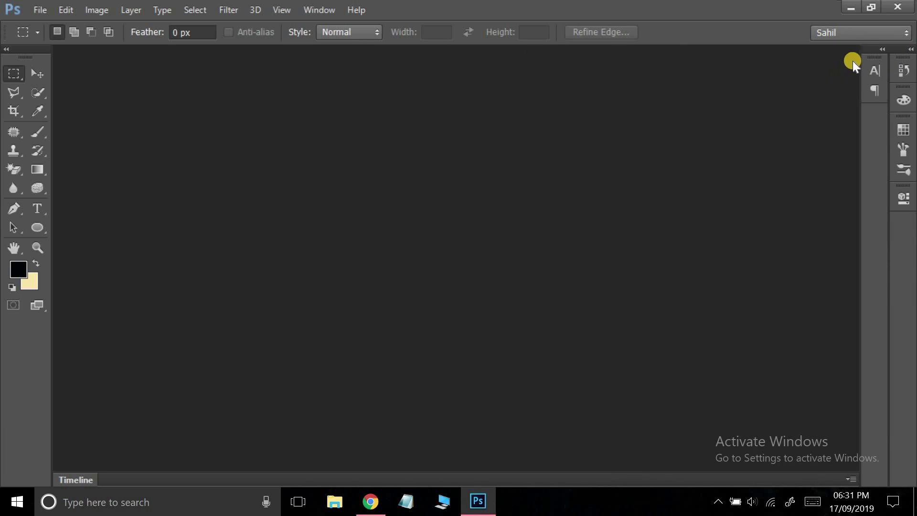
drag(872, 51, 746, 72)
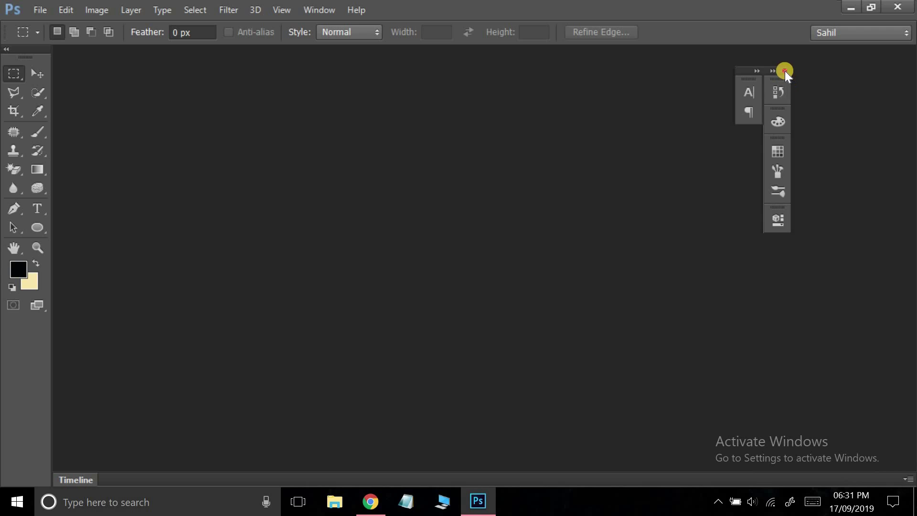
click(784, 71)
drag(189, 75, 213, 69)
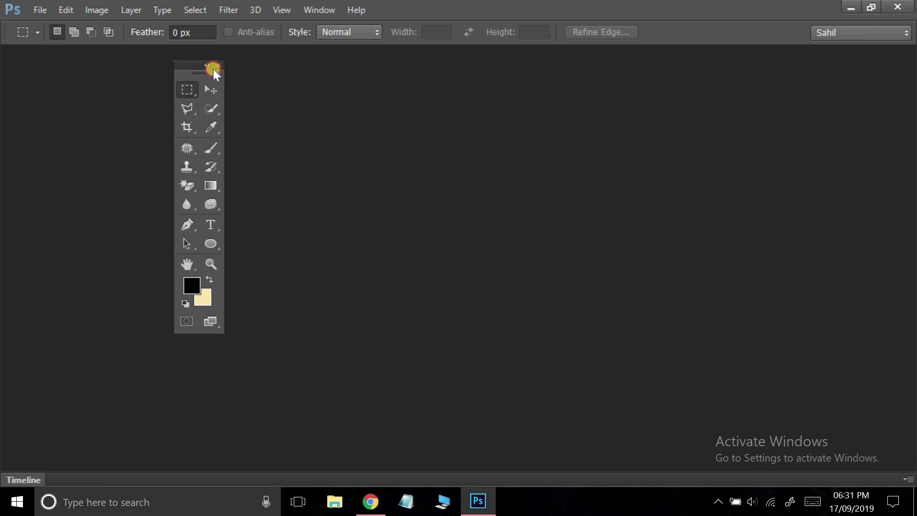
click(222, 67)
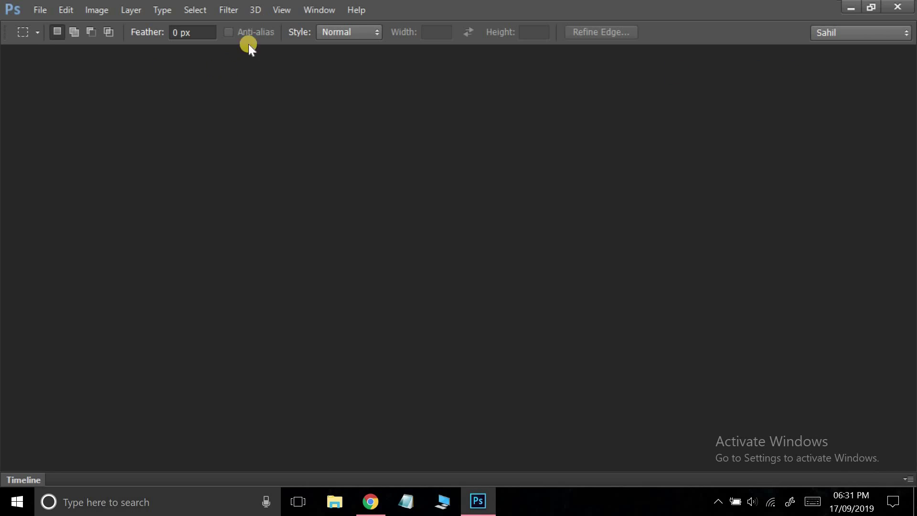
Step: Switch the workspace to Photography, then to 3D, via Window > Workspace
click(327, 13)
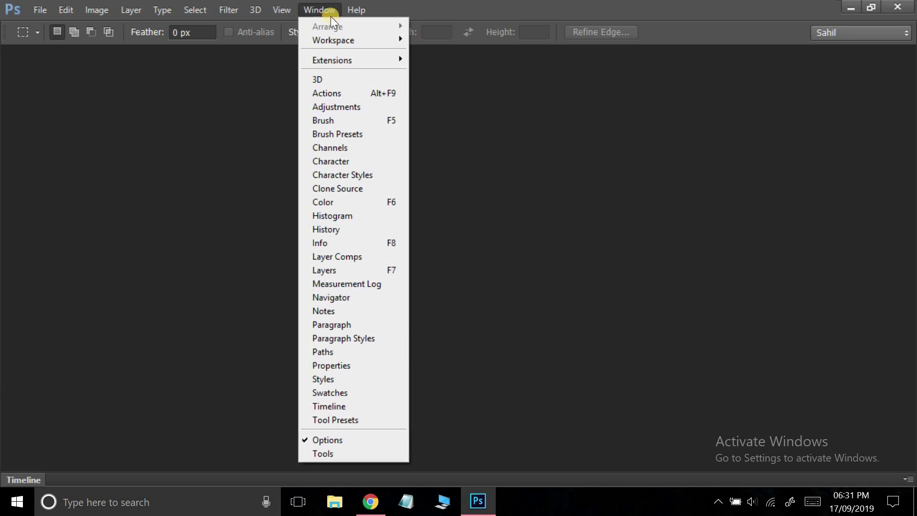
mouse_move(333, 40)
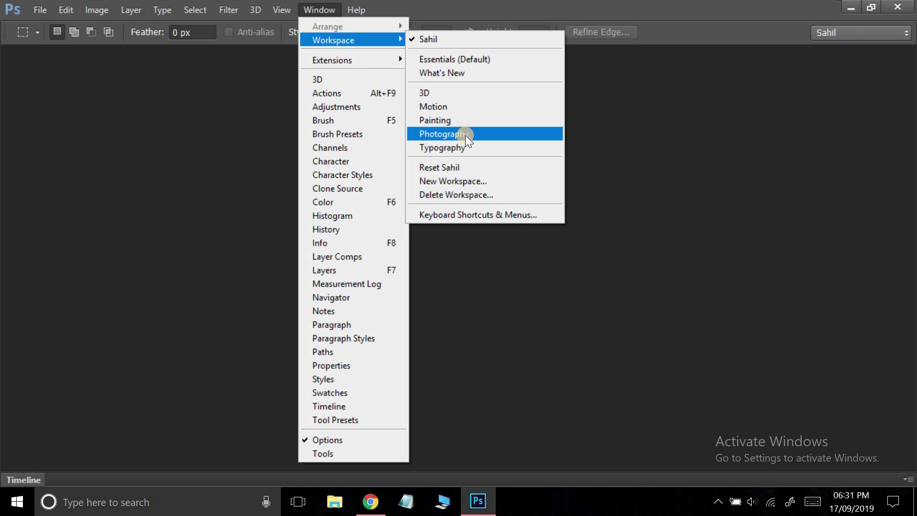
click(463, 135)
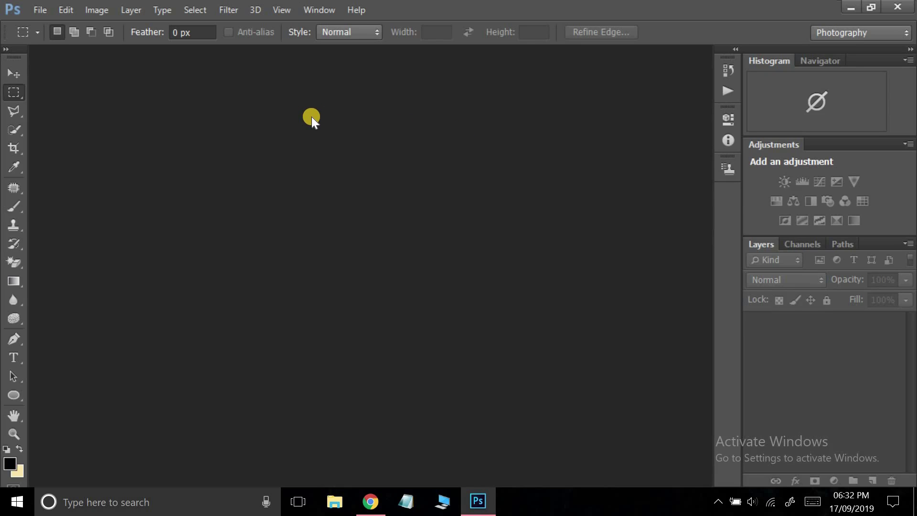
click(319, 10)
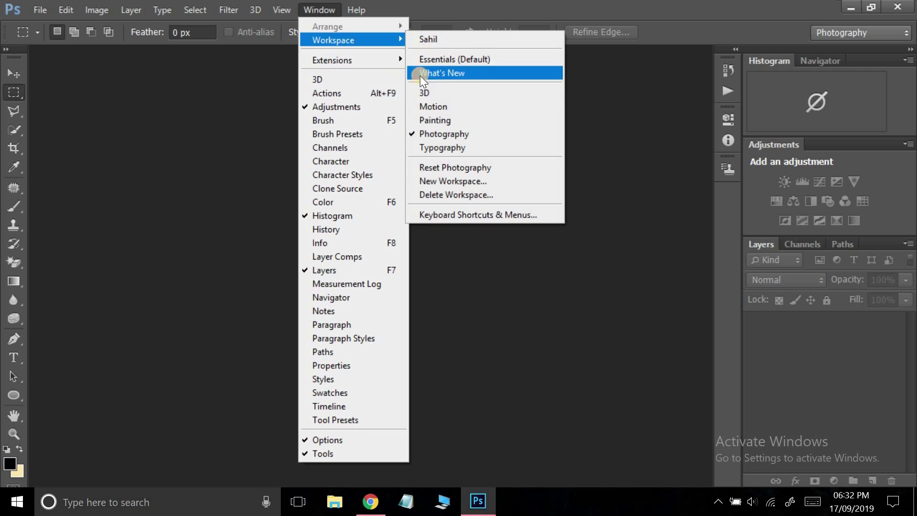
click(432, 98)
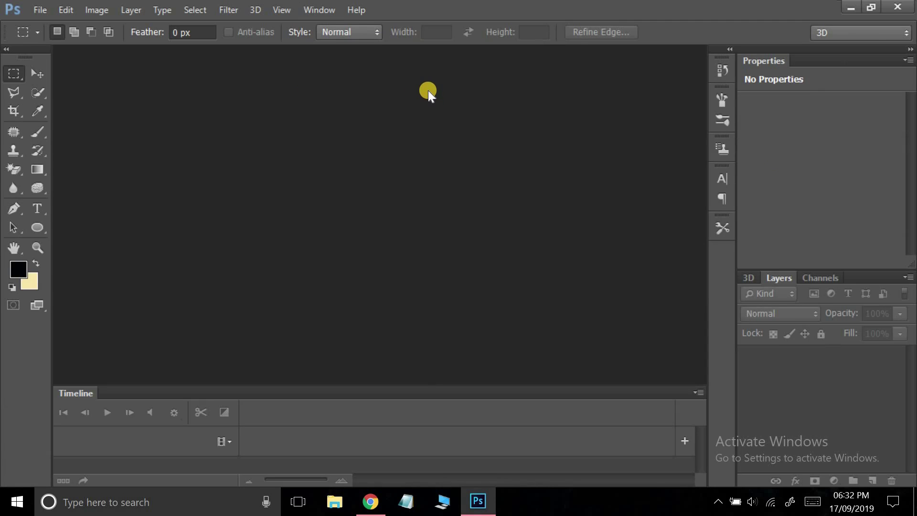
click(324, 11)
click(331, 40)
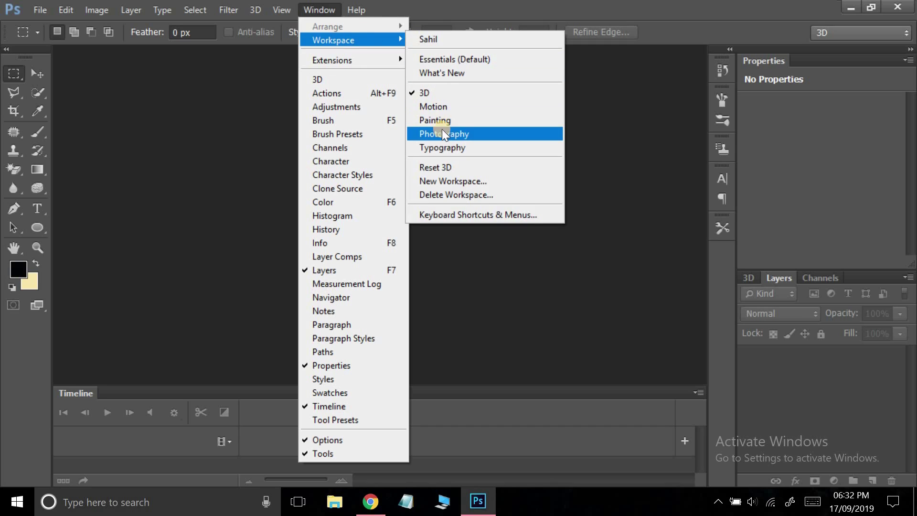
click(79, 122)
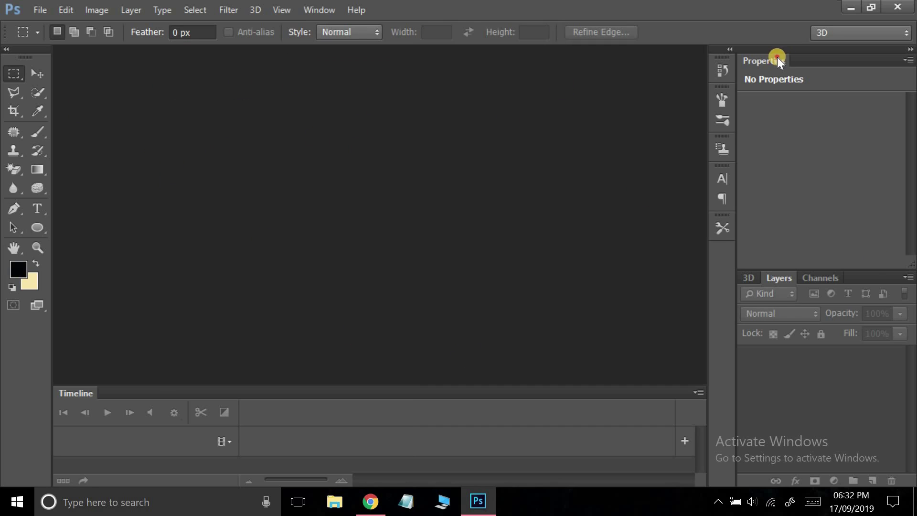
Step: Open Window > Character, then dock the Paragraph and Character tabs beside Properties
drag(781, 63, 783, 251)
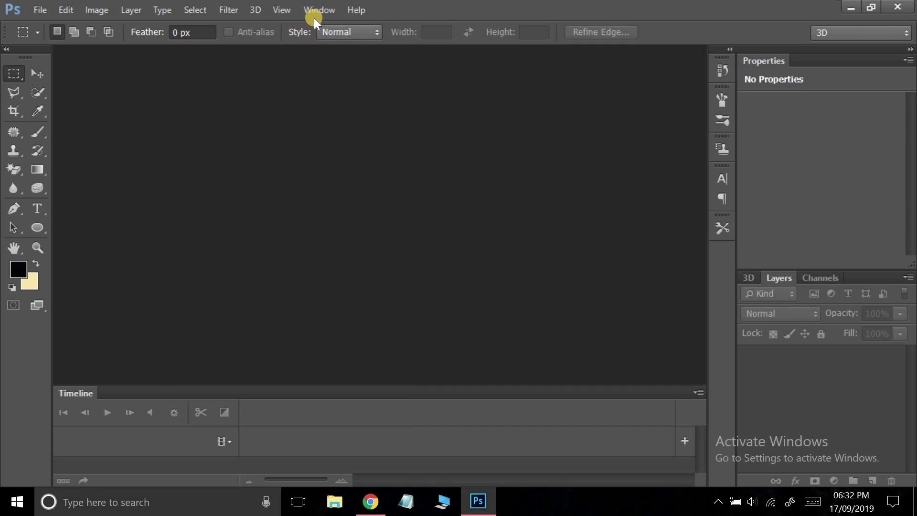
click(327, 9)
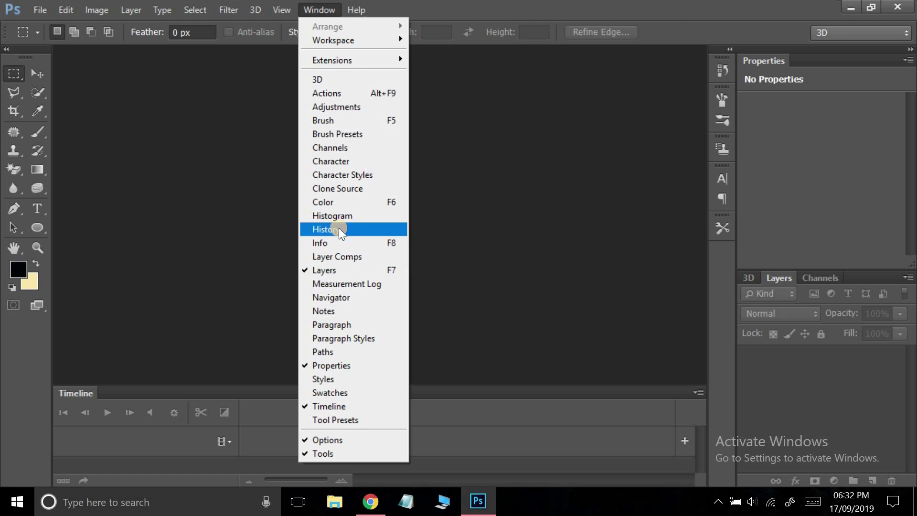
click(645, 112)
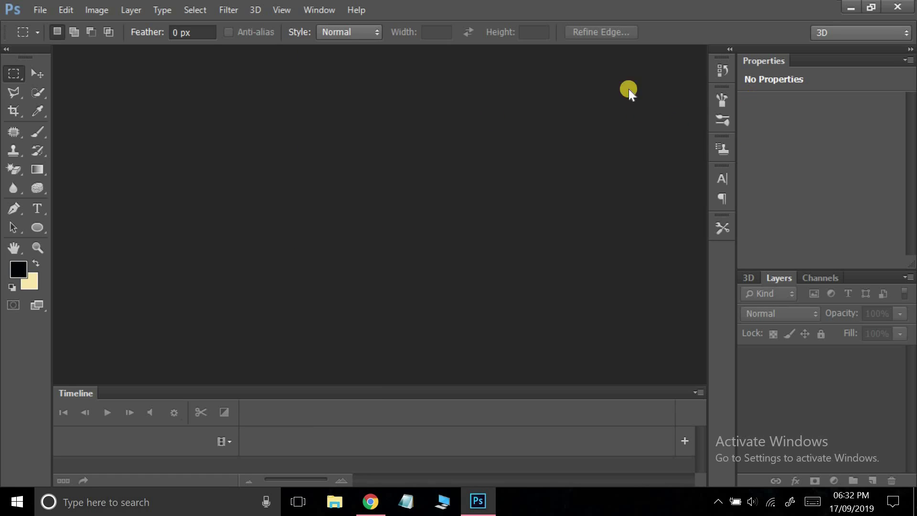
click(316, 9)
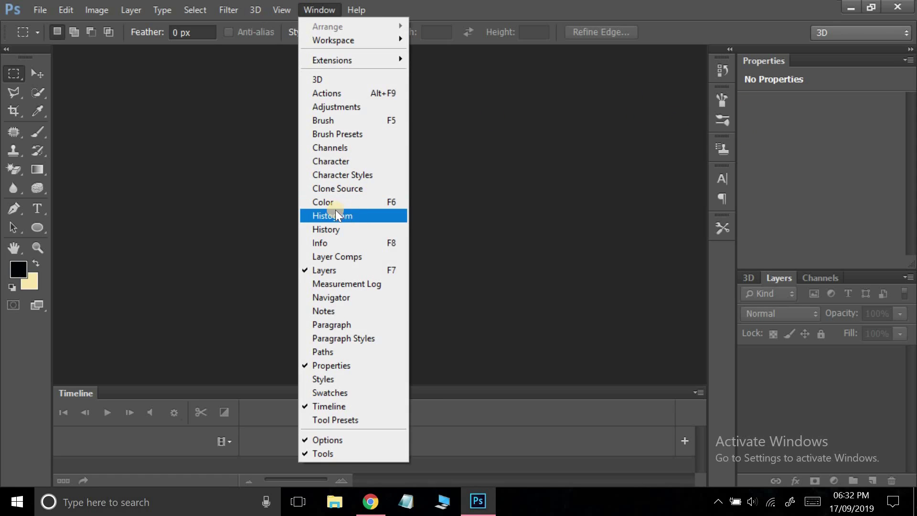
click(325, 163)
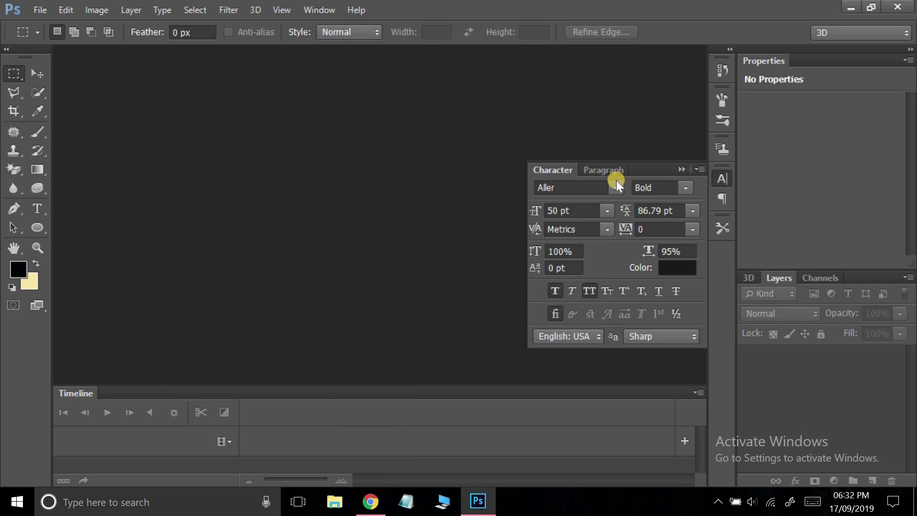
drag(597, 173, 814, 65)
drag(621, 169, 845, 61)
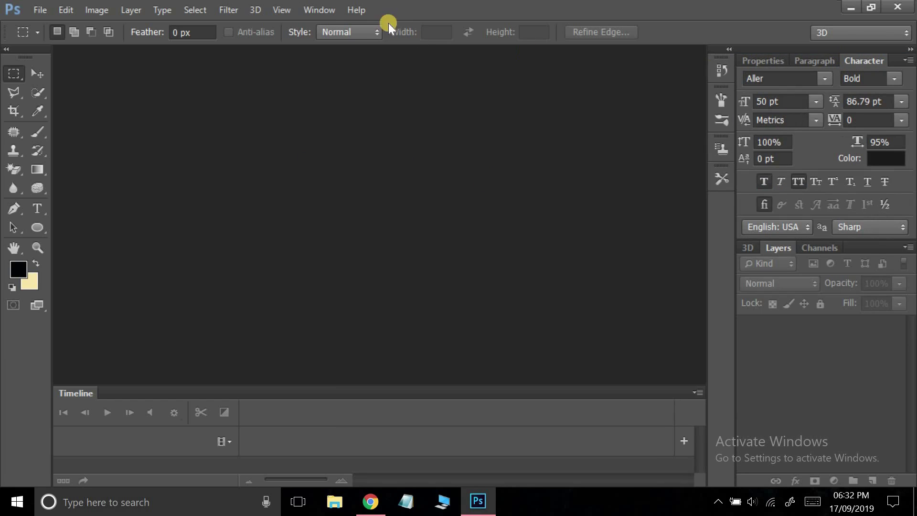
click(326, 9)
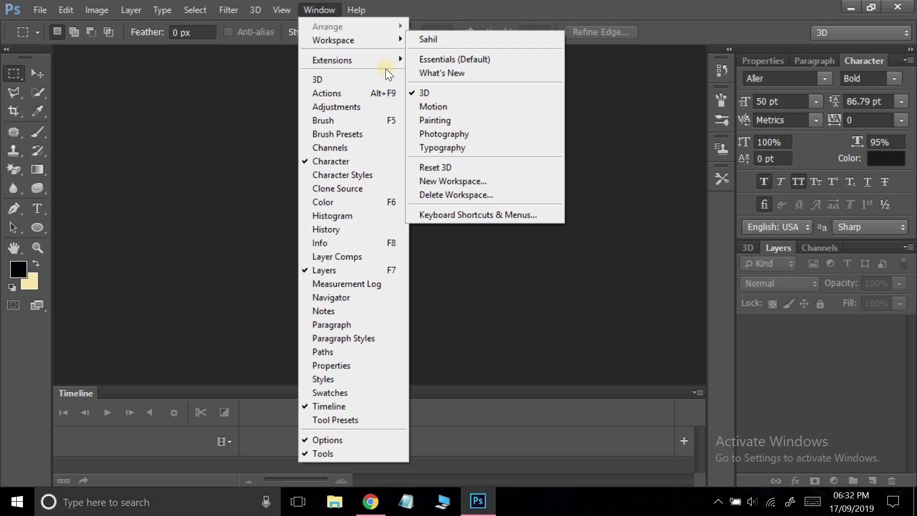
mouse_move(334, 40)
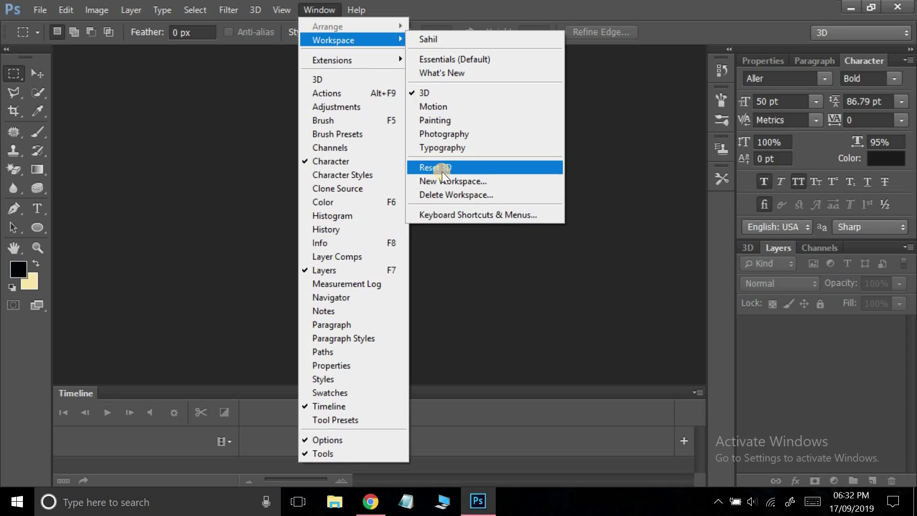
click(464, 183)
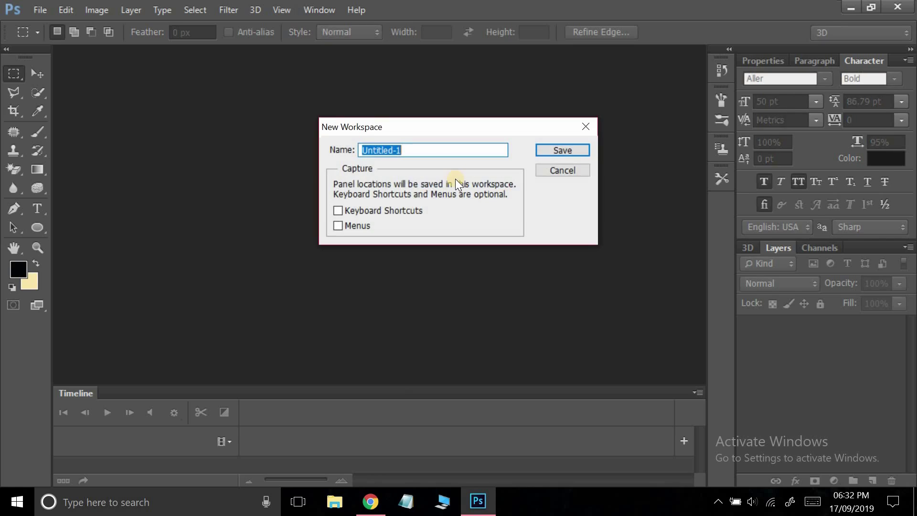
click(427, 151)
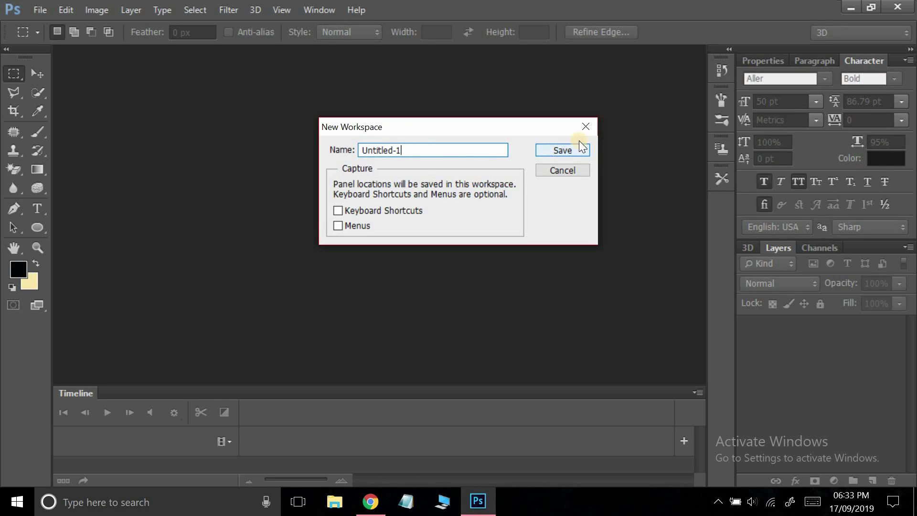
click(587, 128)
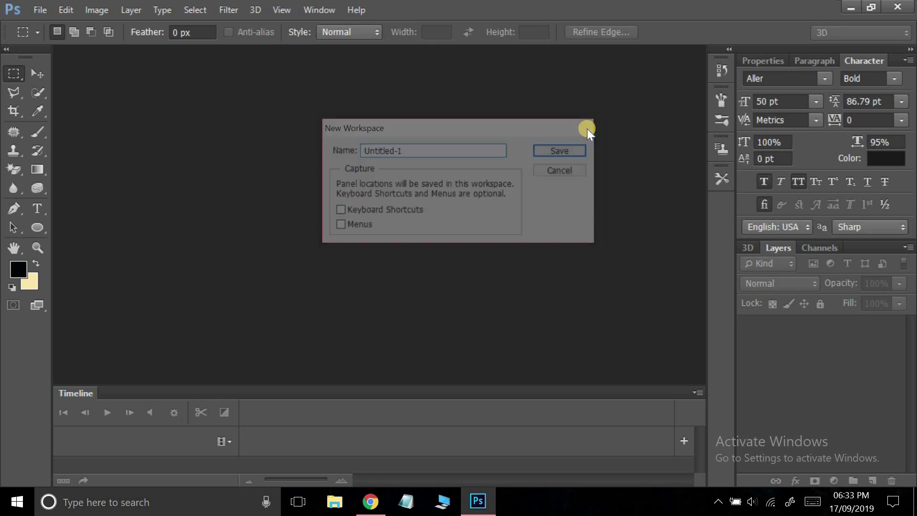
Step: Switch to the custom workspace, then reset it to its saved panel layout
click(330, 10)
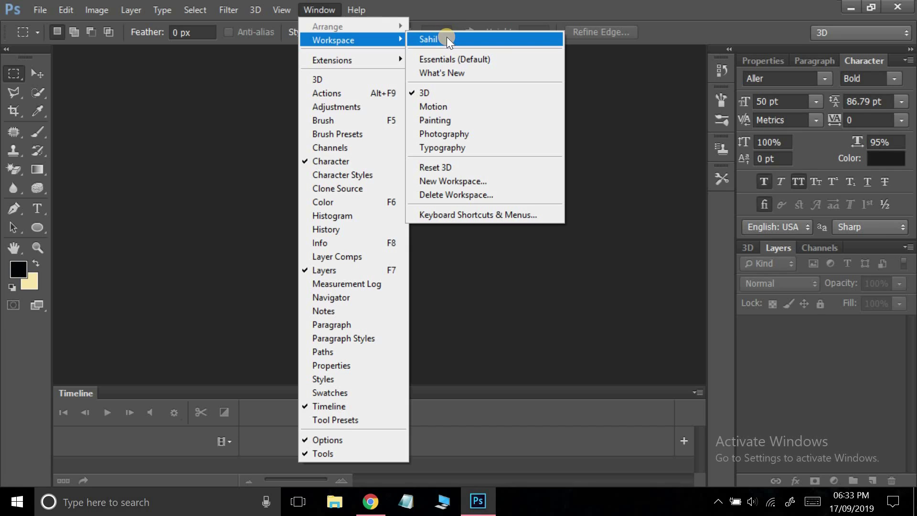
click(446, 37)
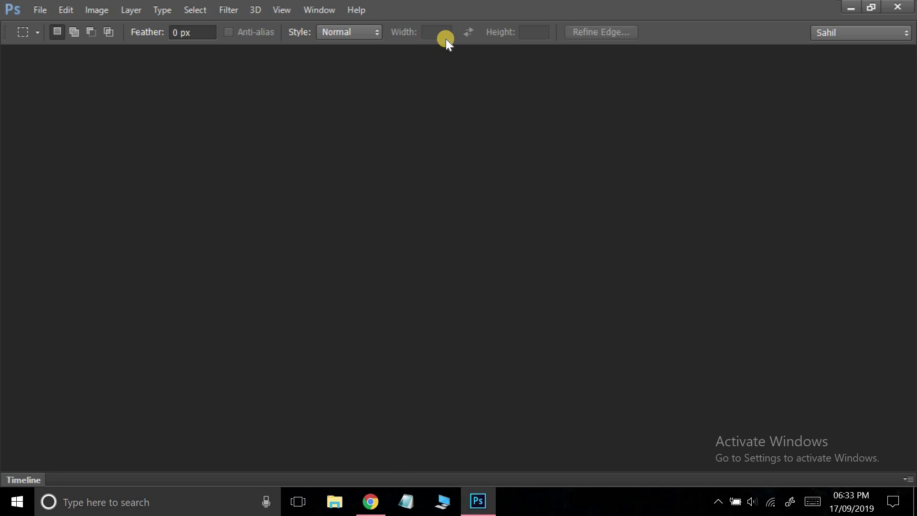
click(319, 10)
click(312, 8)
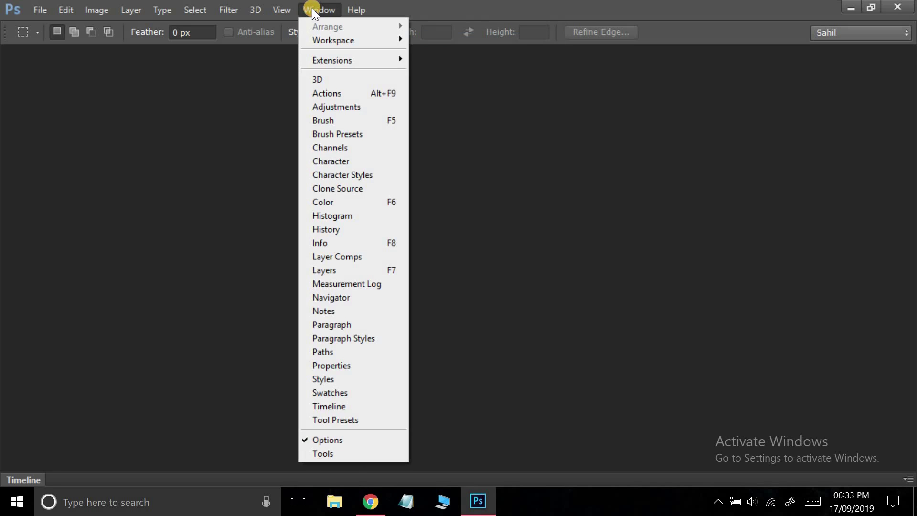
click(317, 41)
mouse_move(333, 40)
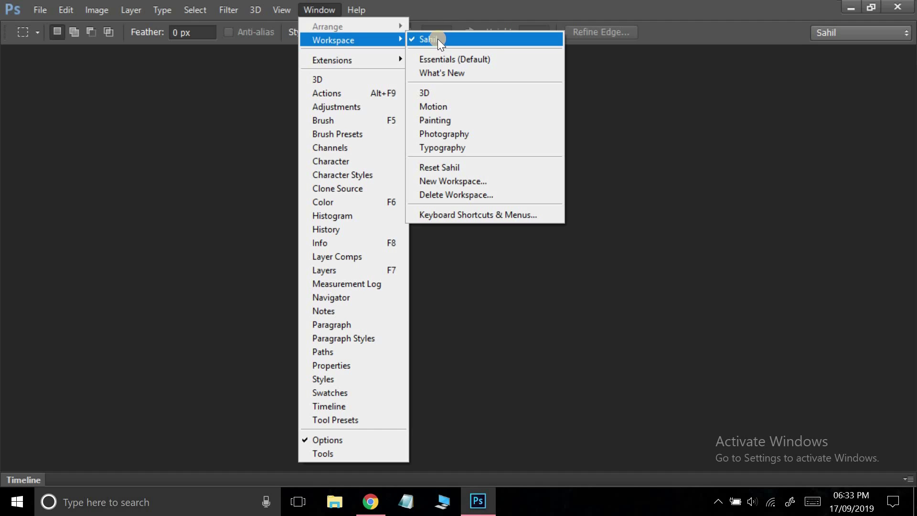
click(456, 166)
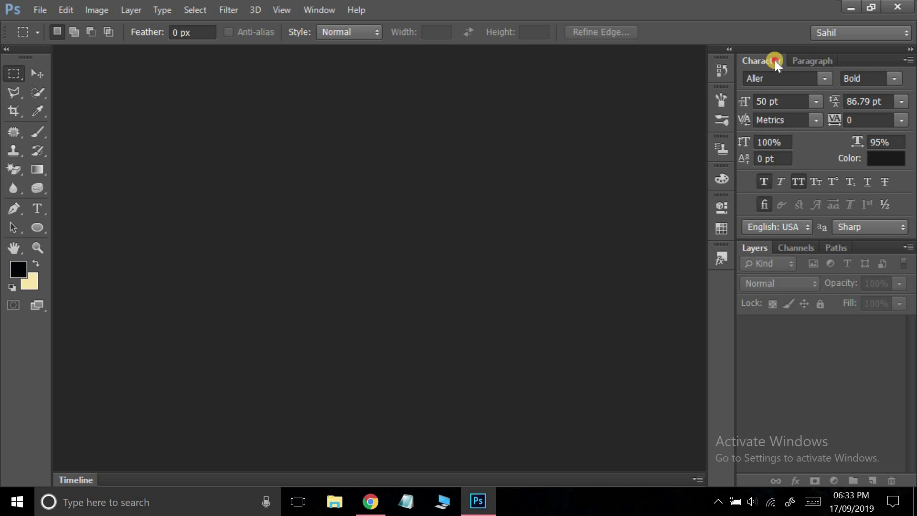
Step: Show the Paragraph tab in the docked panel and open the File menu
click(812, 61)
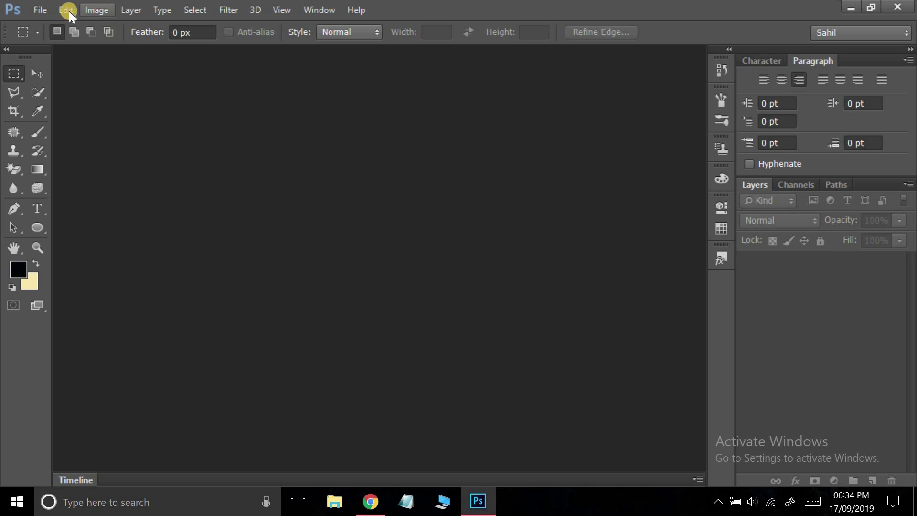
click(44, 8)
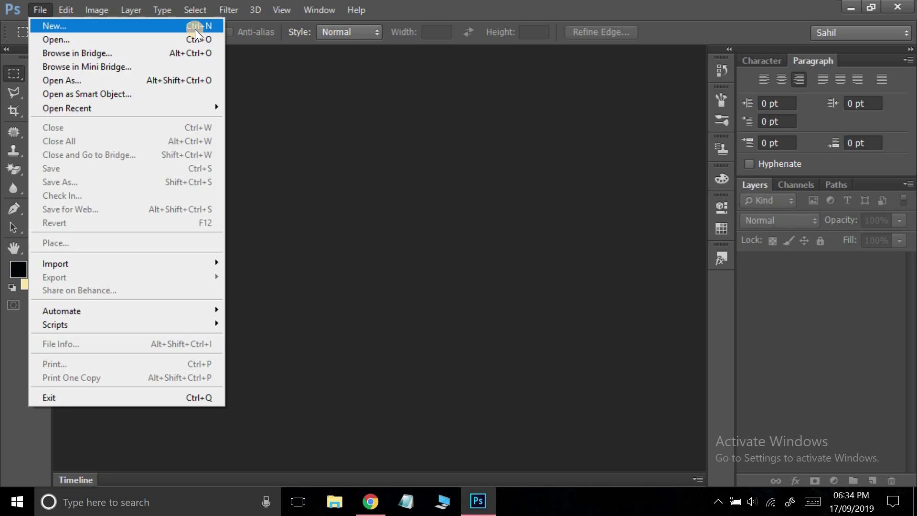
Step: Start a new document and move the New dialog up and left
click(64, 25)
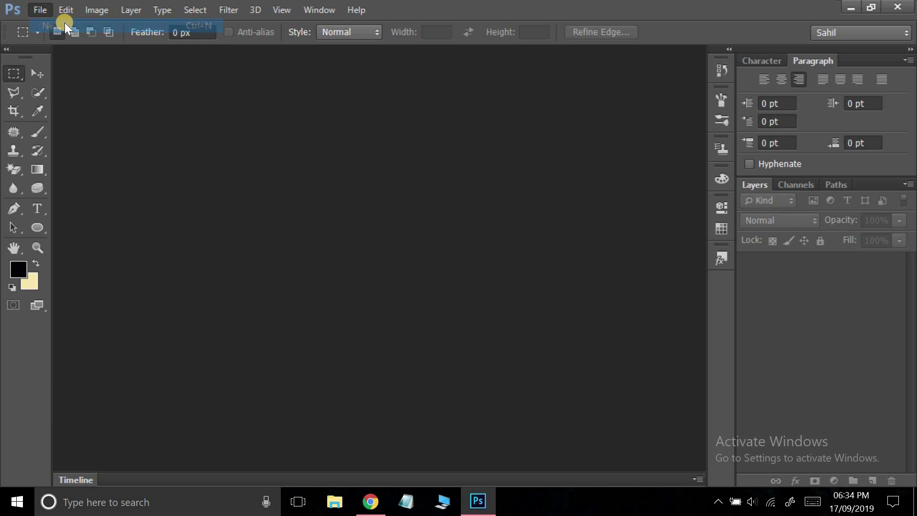
drag(505, 72, 418, 56)
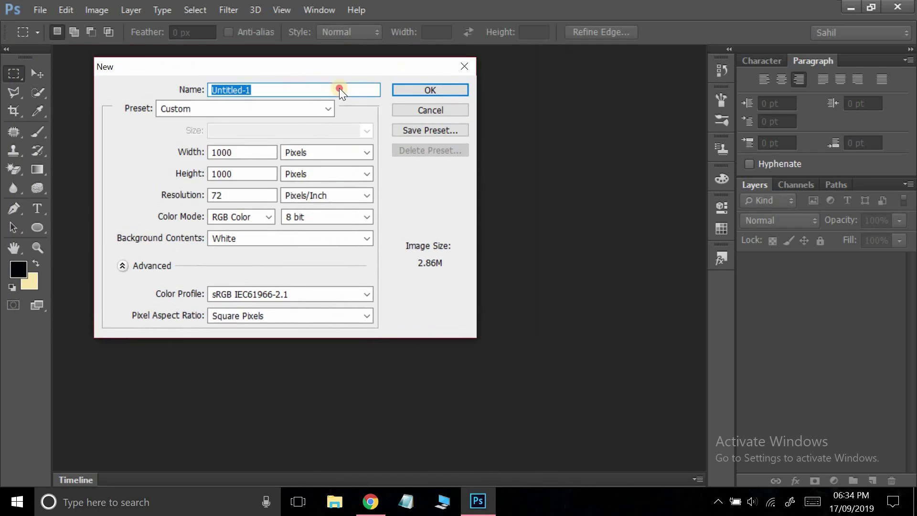
drag(399, 66, 379, 76)
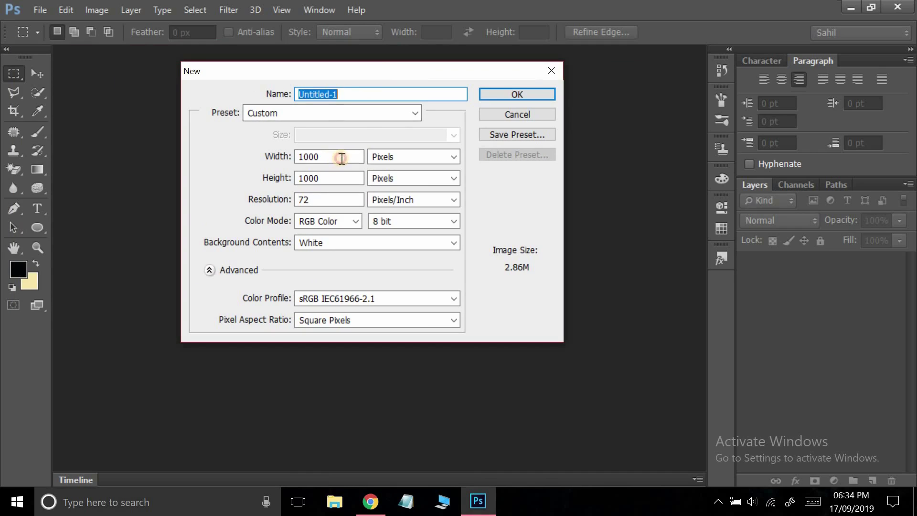
drag(333, 159, 287, 158)
key(Tab)
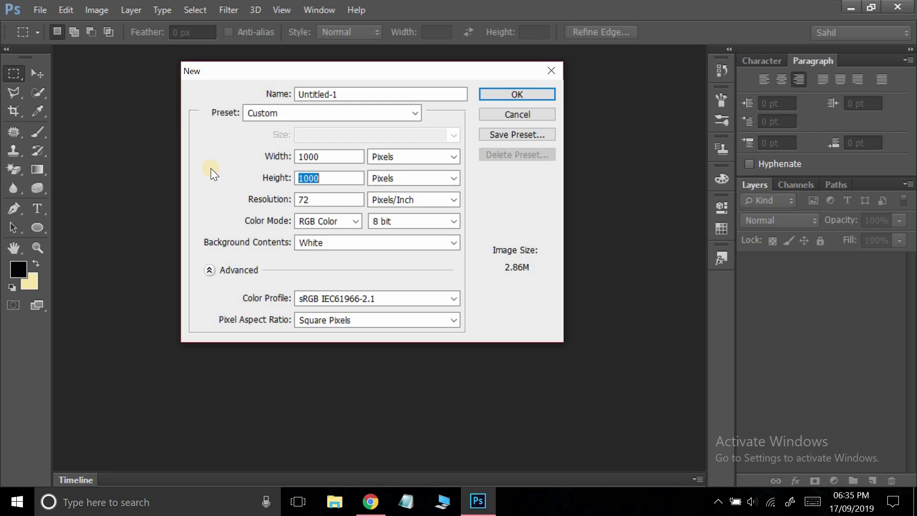
Step: Enter Height 54 and Width 454 in the New dialog and finish it
double_click(317, 156)
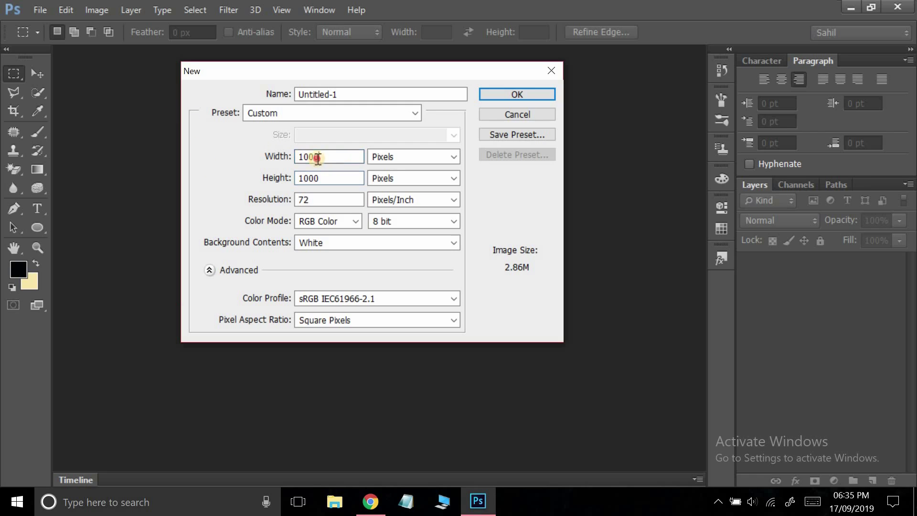
double_click(324, 178)
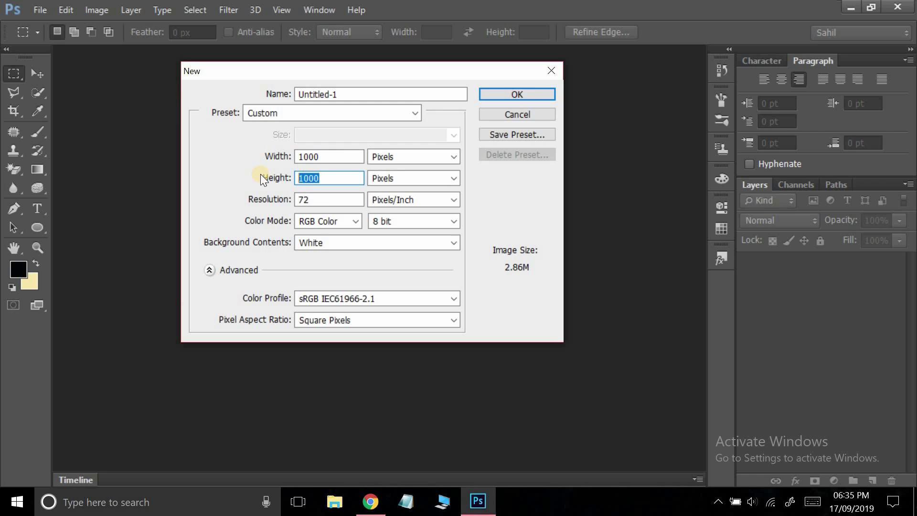
text(54)
click(319, 158)
key(BackSpace)
key(BackSpace)
key(BackSpace)
text(4)
key(Escape)
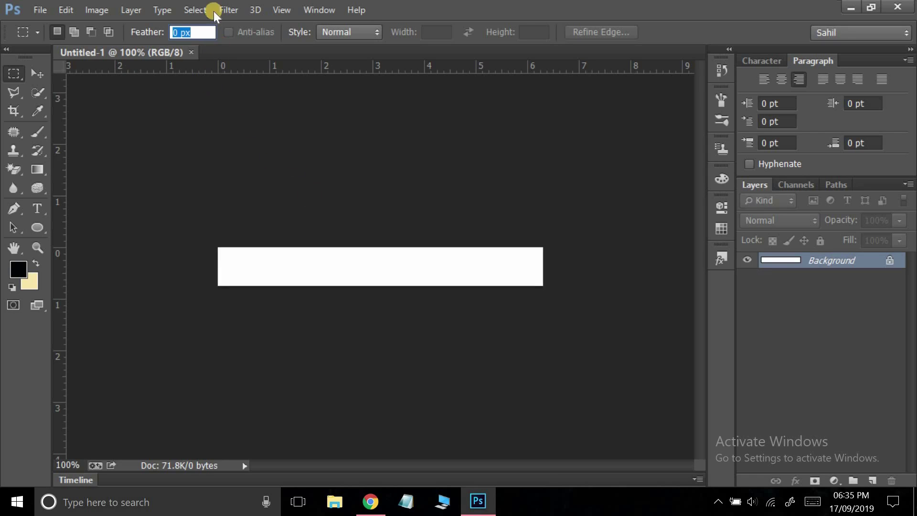
Step: Close the thin white Untitled-1 document from its tab's context menu
click(60, 11)
click(91, 67)
click(65, 9)
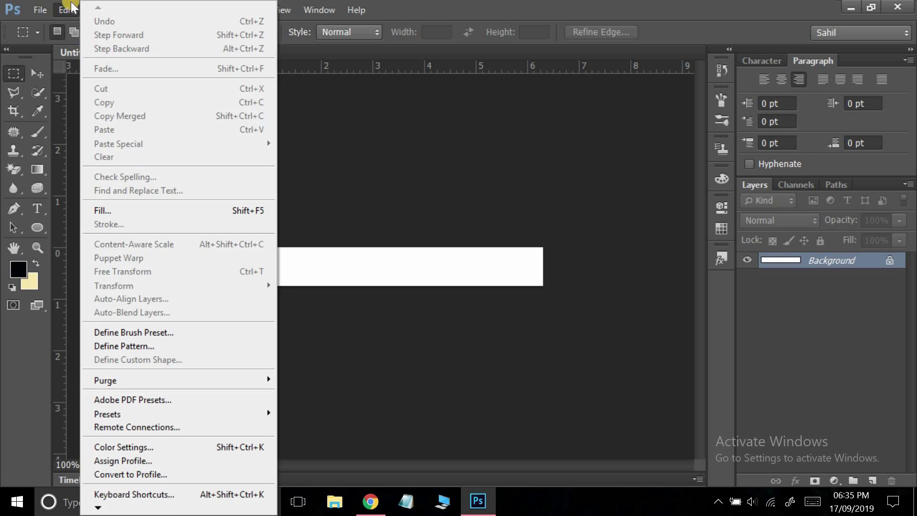
click(99, 78)
right_click(102, 52)
click(117, 76)
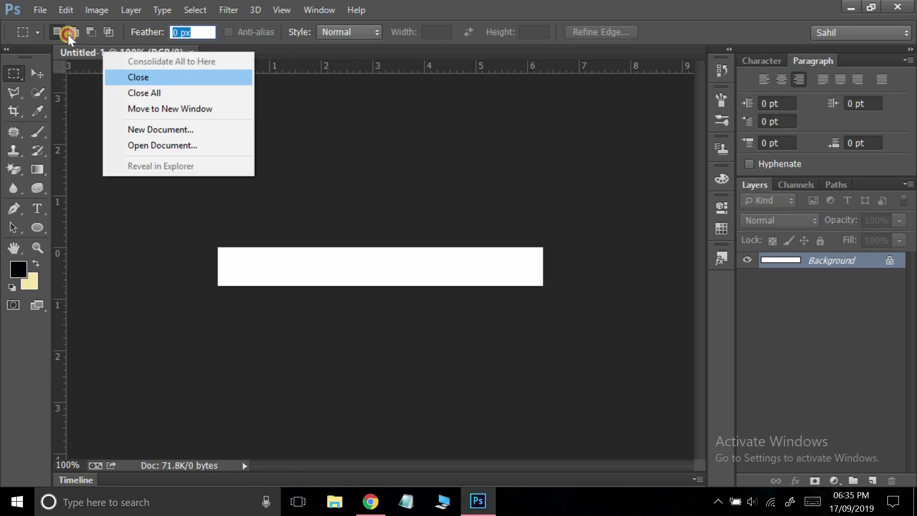
Step: Start a new document from the File menu and keep the width in pixels
click(39, 6)
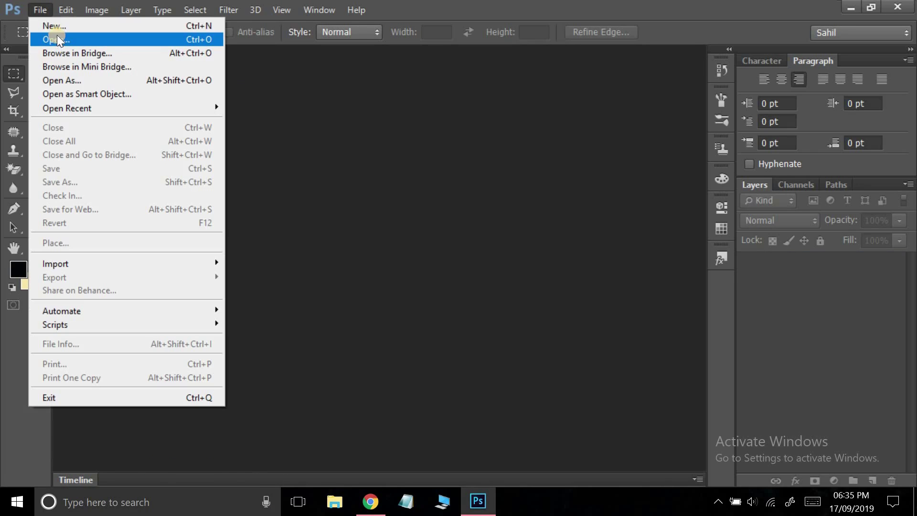
click(56, 21)
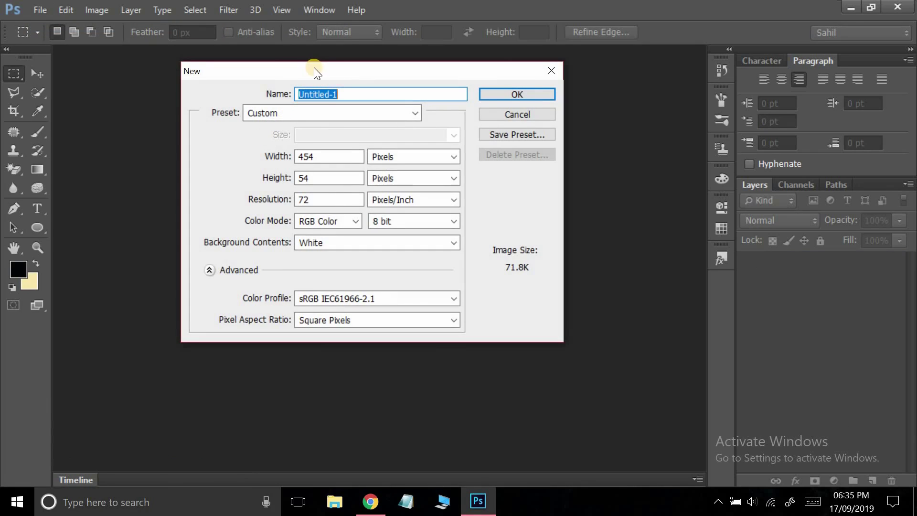
drag(314, 67, 225, 82)
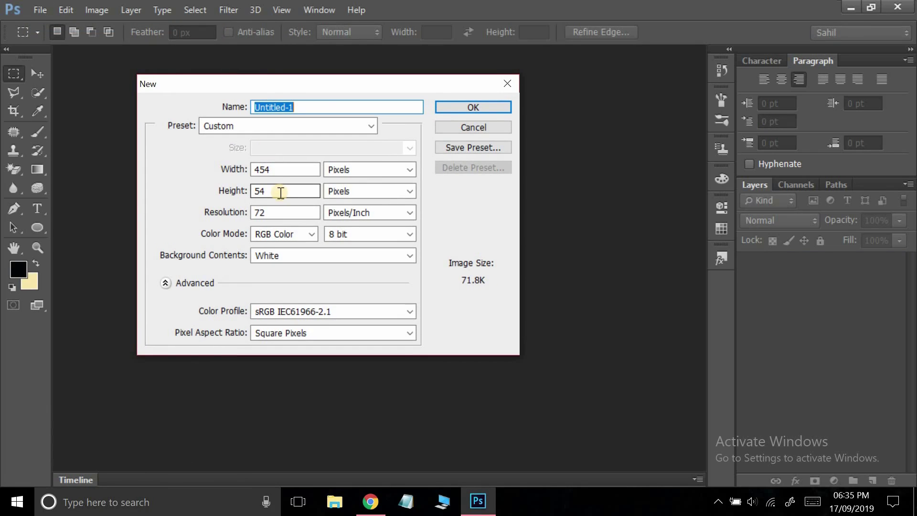
click(405, 168)
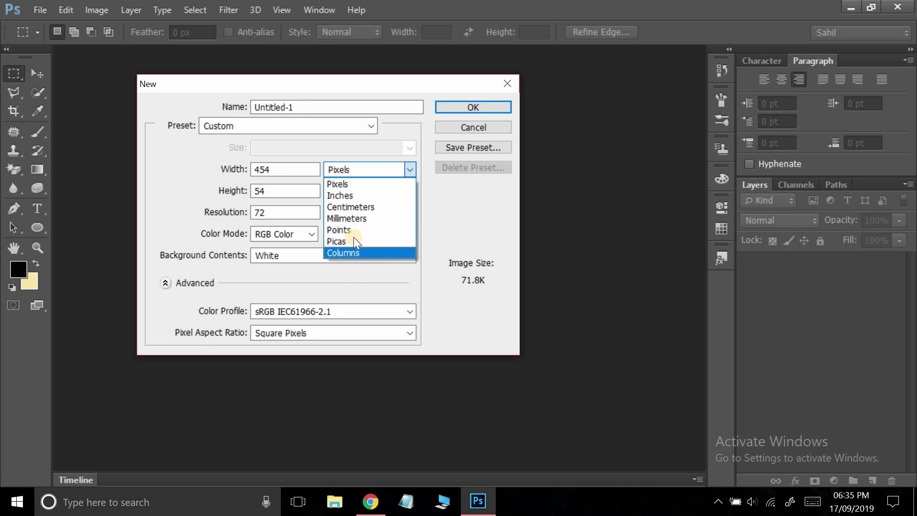
click(366, 182)
click(385, 170)
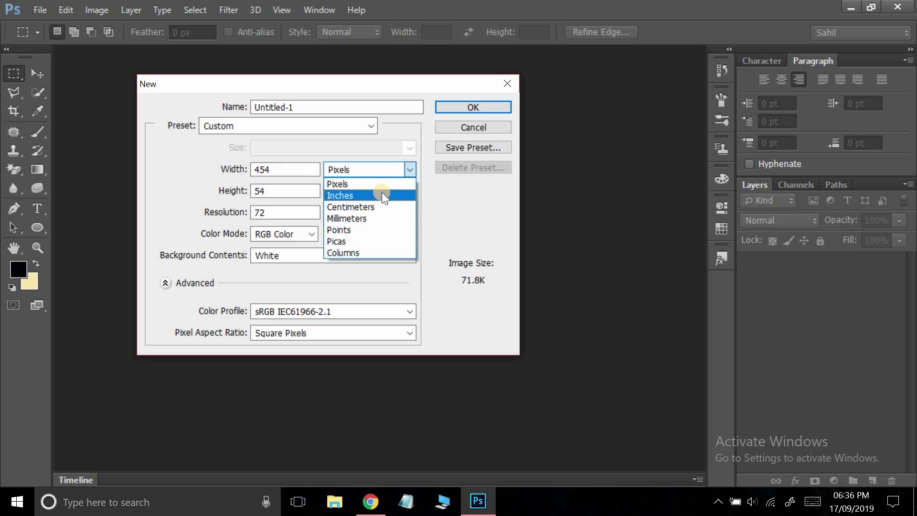
click(375, 186)
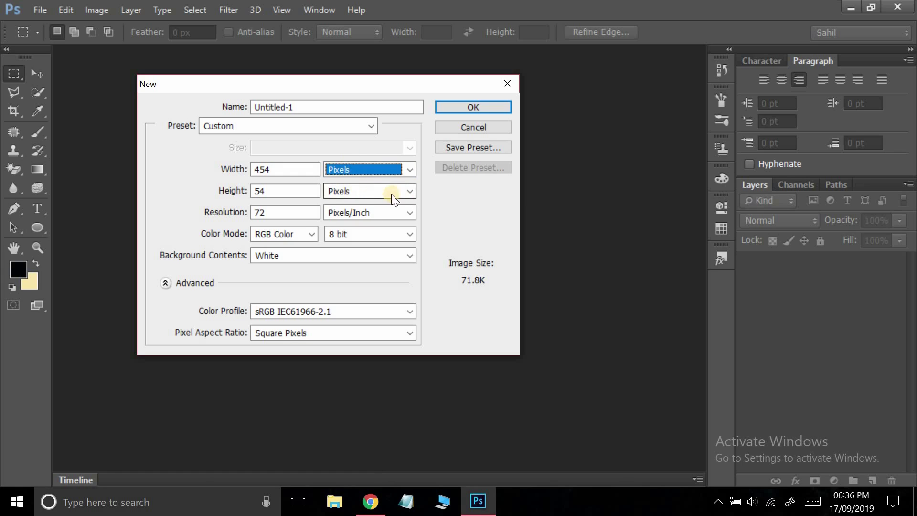
Step: Keep height in pixels and resolution in pixels per inch, then select the resolution value
click(388, 191)
click(440, 205)
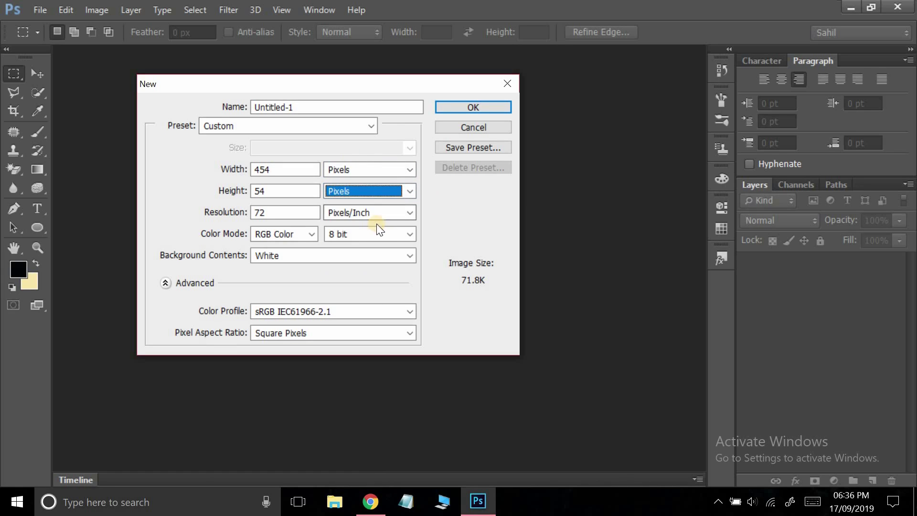
click(383, 214)
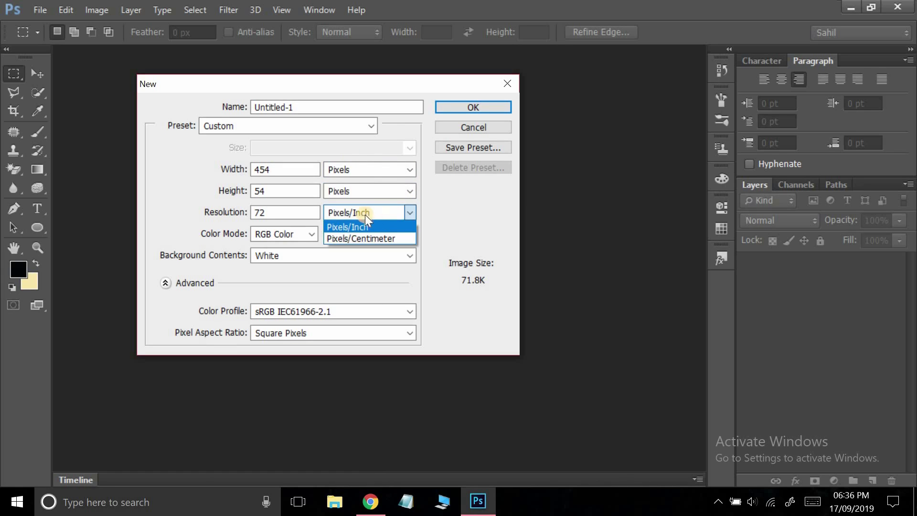
click(305, 219)
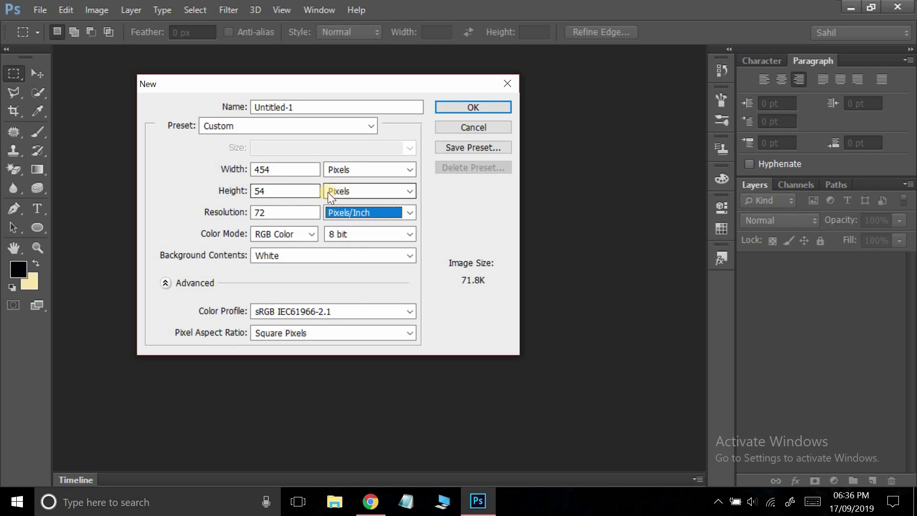
click(199, 201)
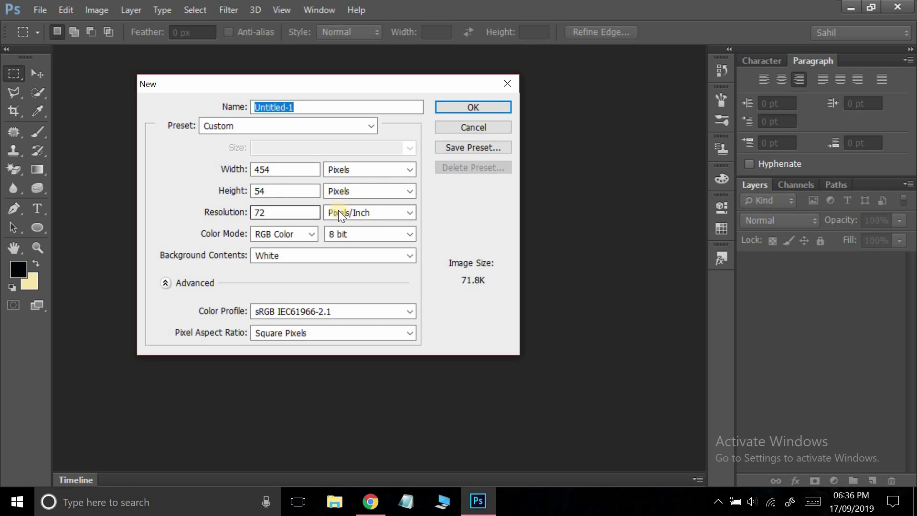
click(383, 218)
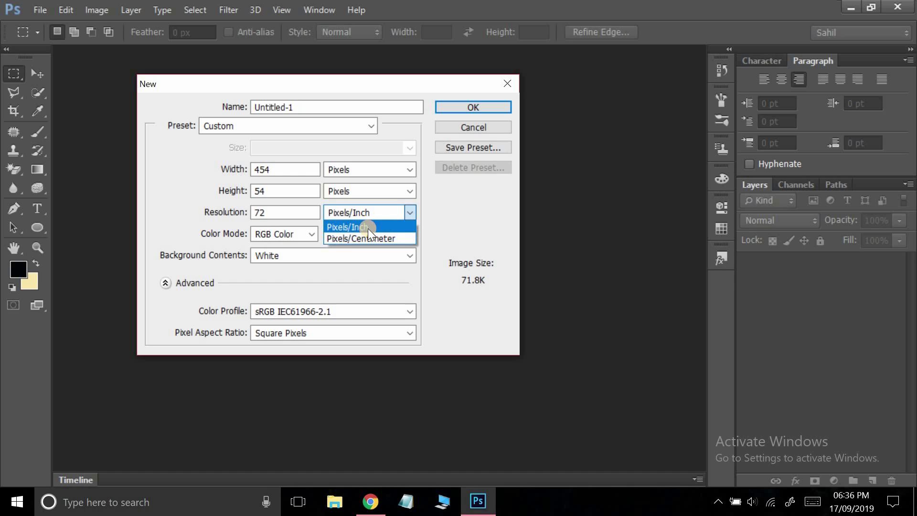
click(367, 229)
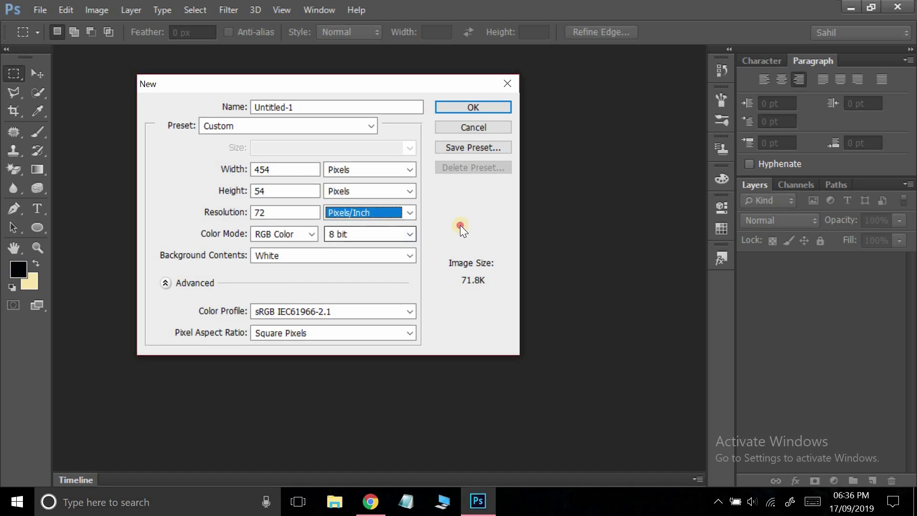
double_click(264, 206)
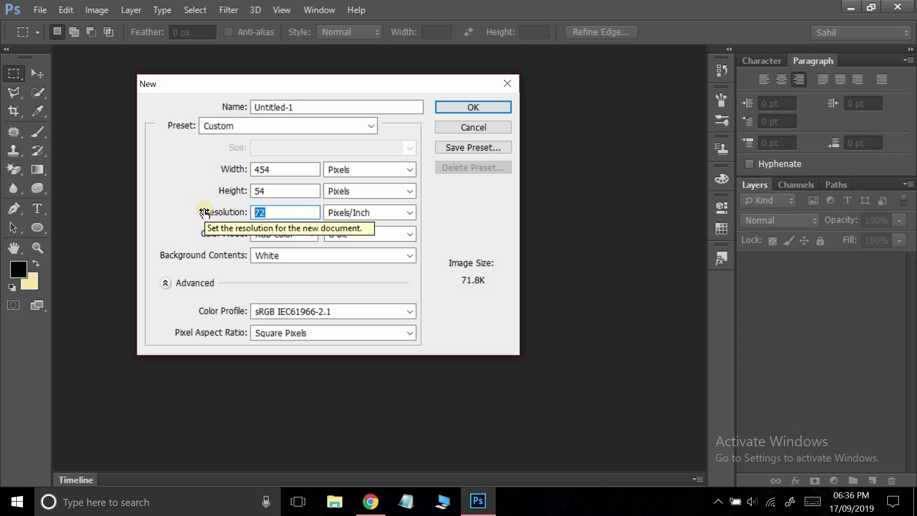
click(271, 234)
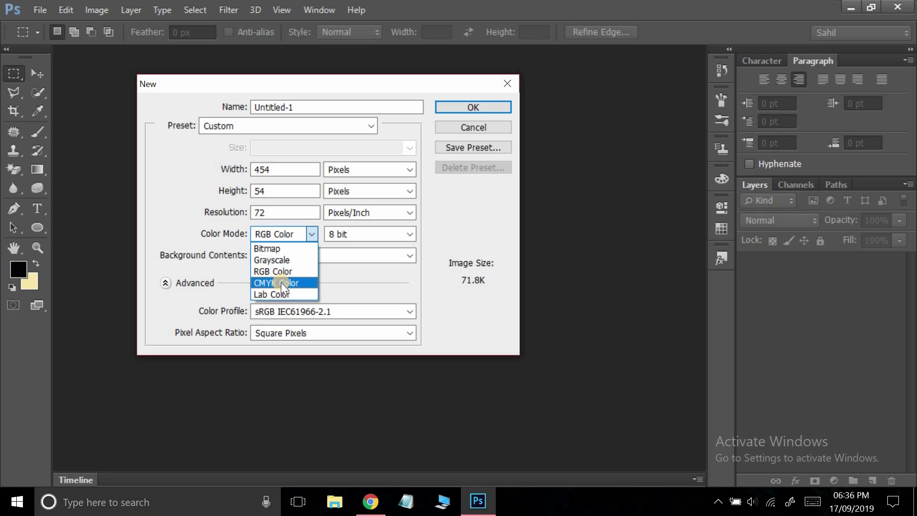
click(281, 287)
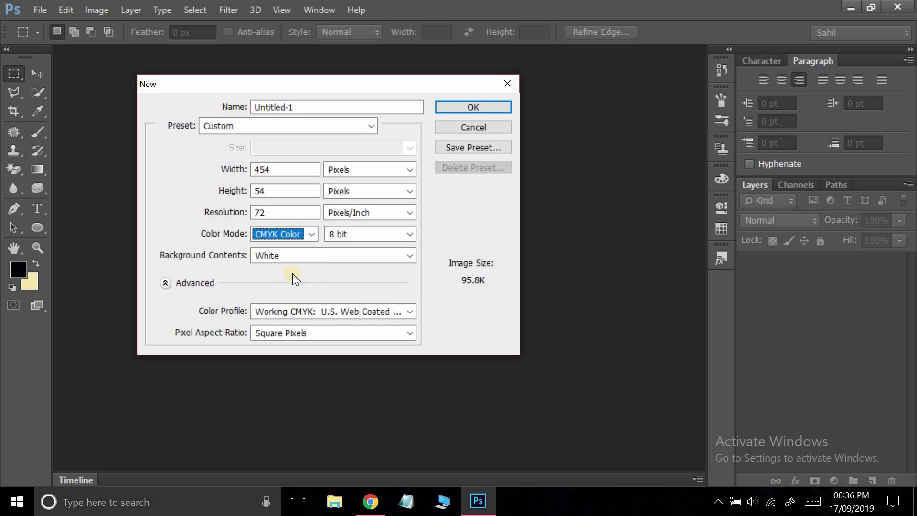
click(288, 236)
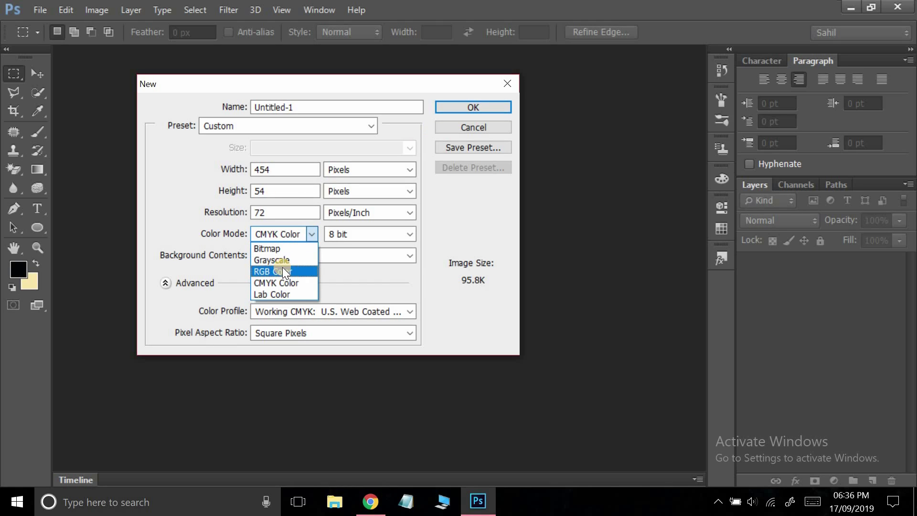
click(282, 271)
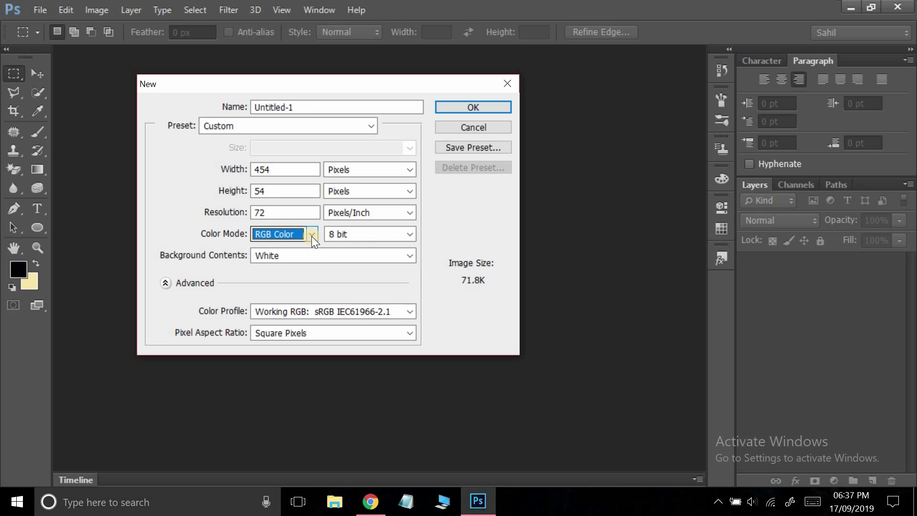
click(311, 235)
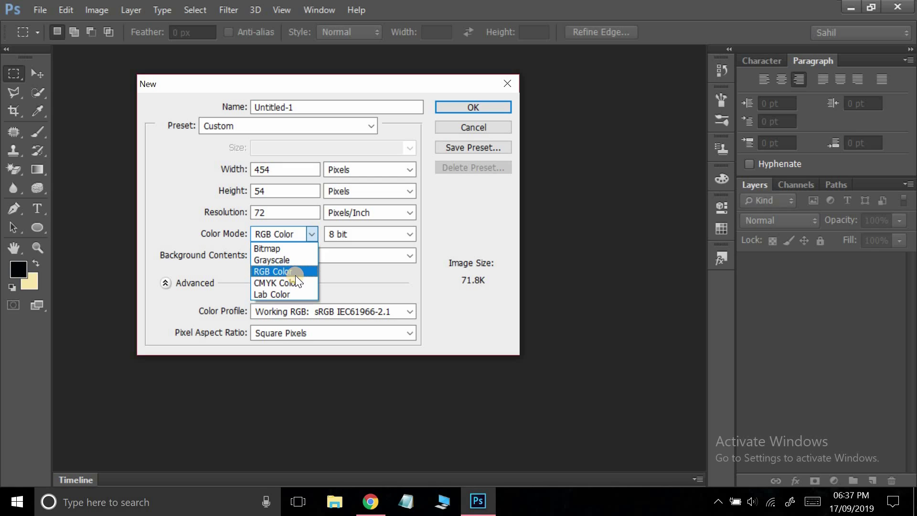
click(344, 271)
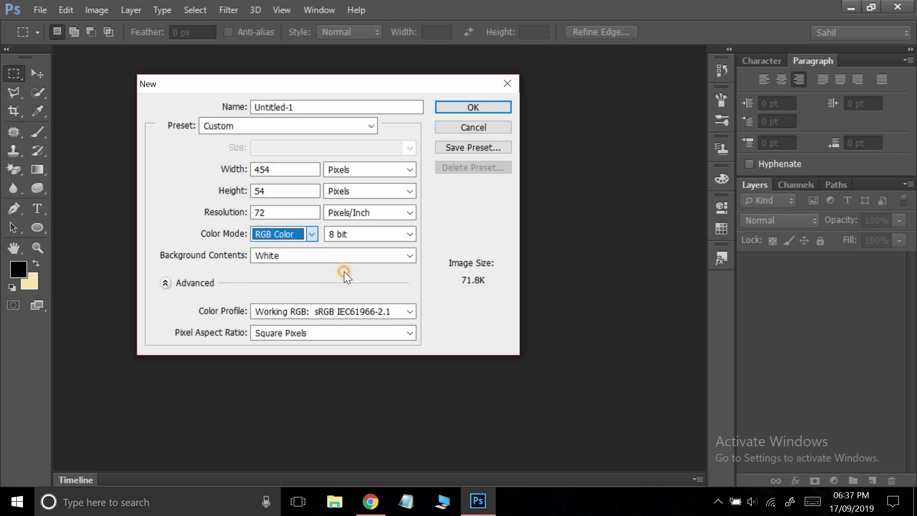
click(319, 254)
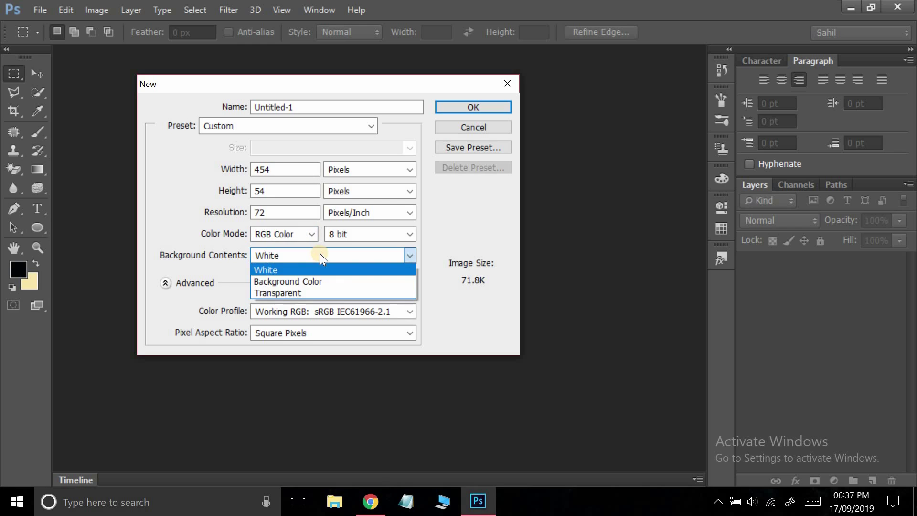
click(308, 253)
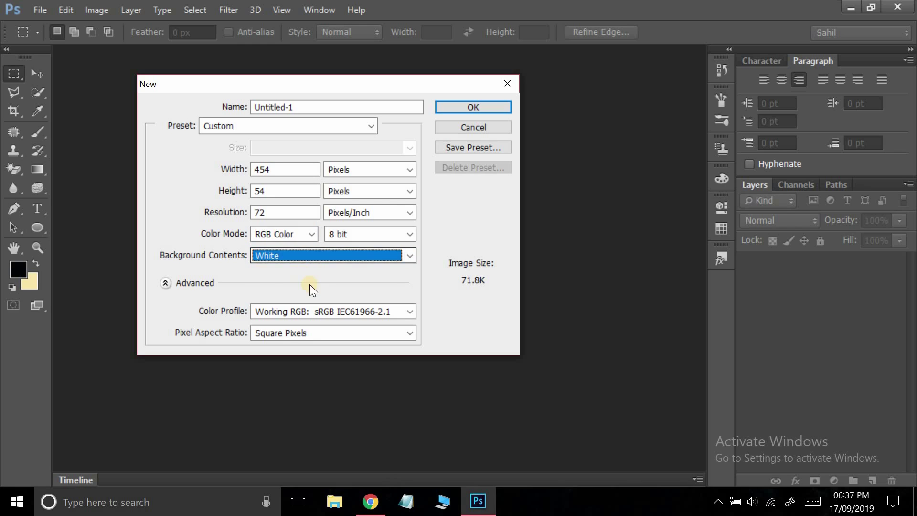
click(316, 257)
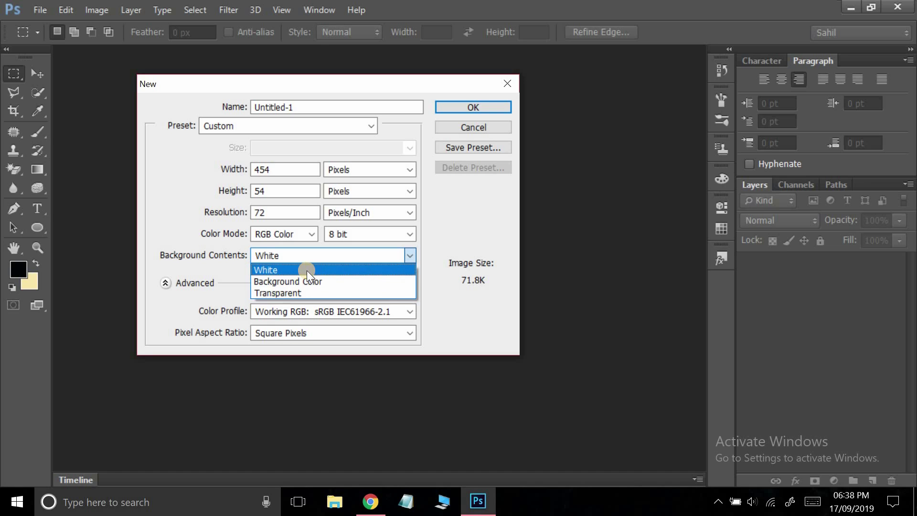
click(307, 280)
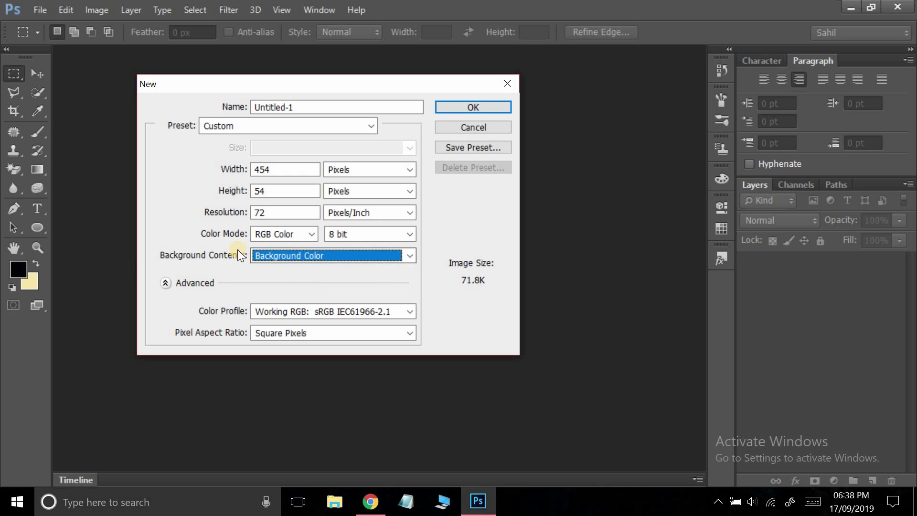
click(294, 256)
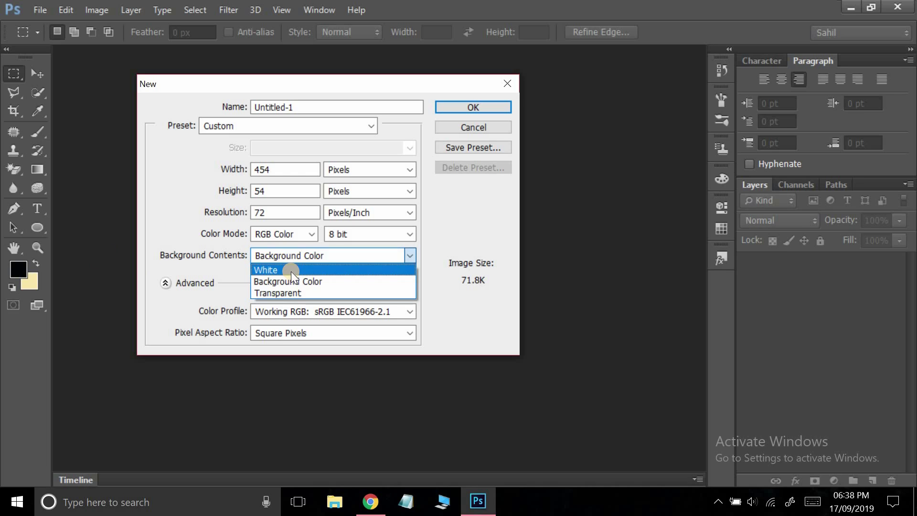
click(274, 269)
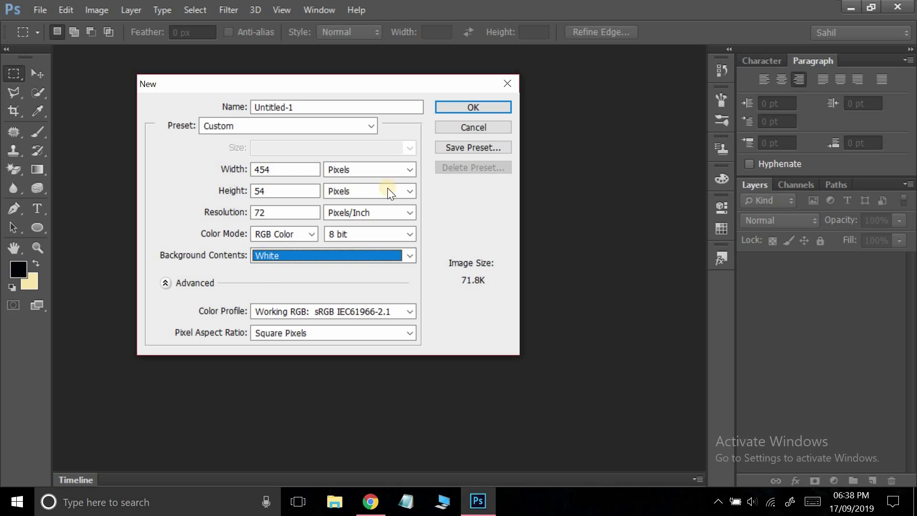
click(285, 129)
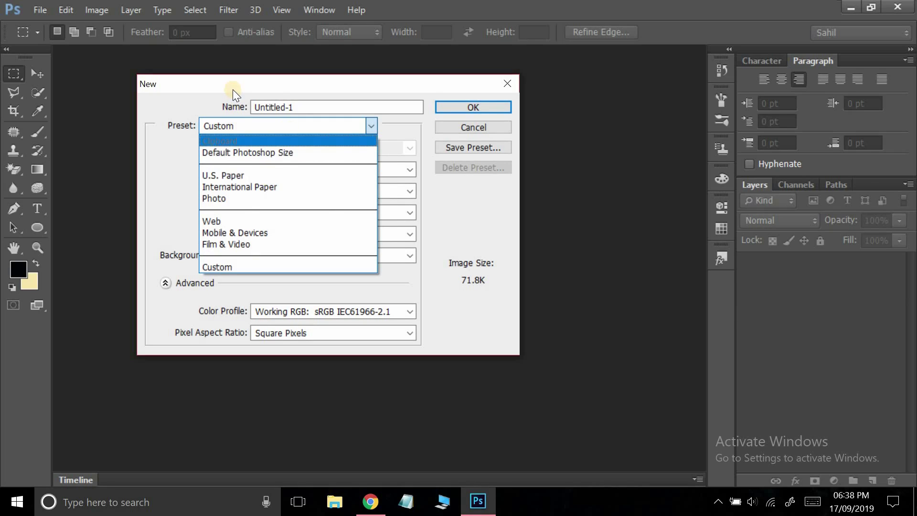
Step: Choose the International Paper preset and keep the colour mode as RGB Color
click(280, 84)
drag(290, 76, 310, 71)
click(291, 123)
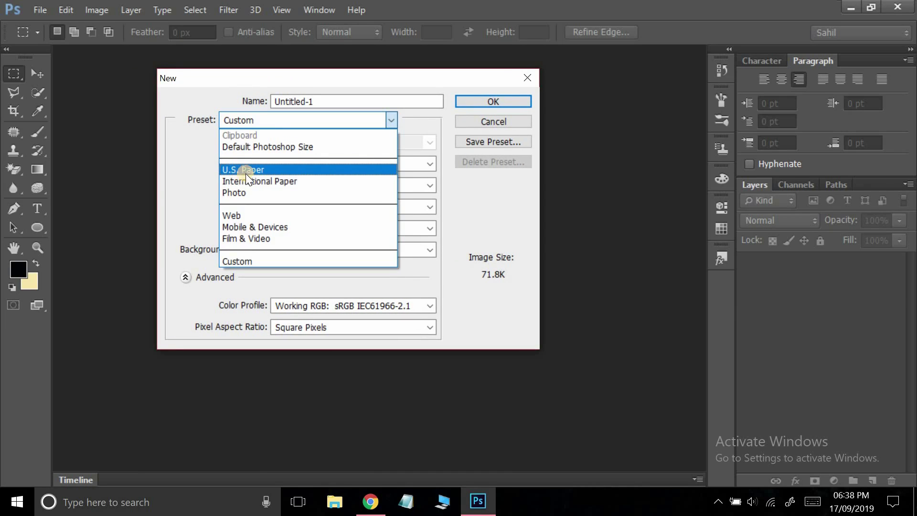
click(266, 175)
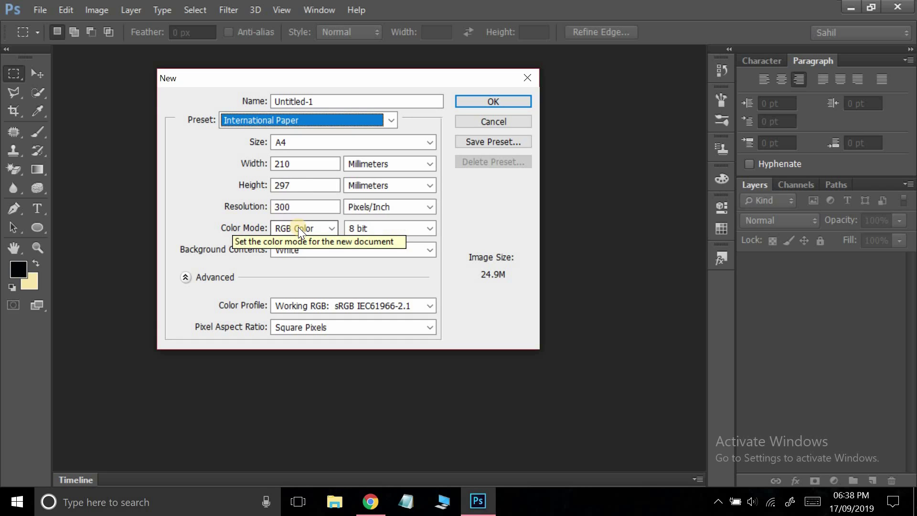
click(299, 229)
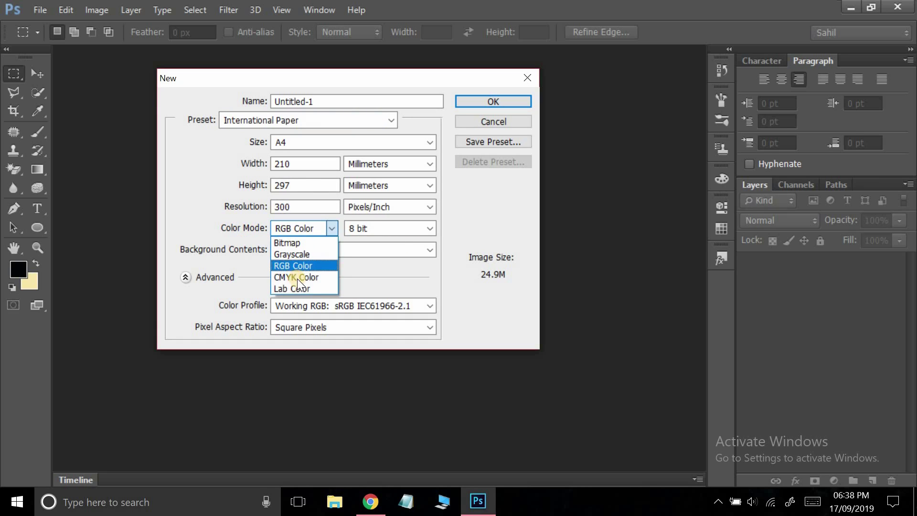
click(191, 209)
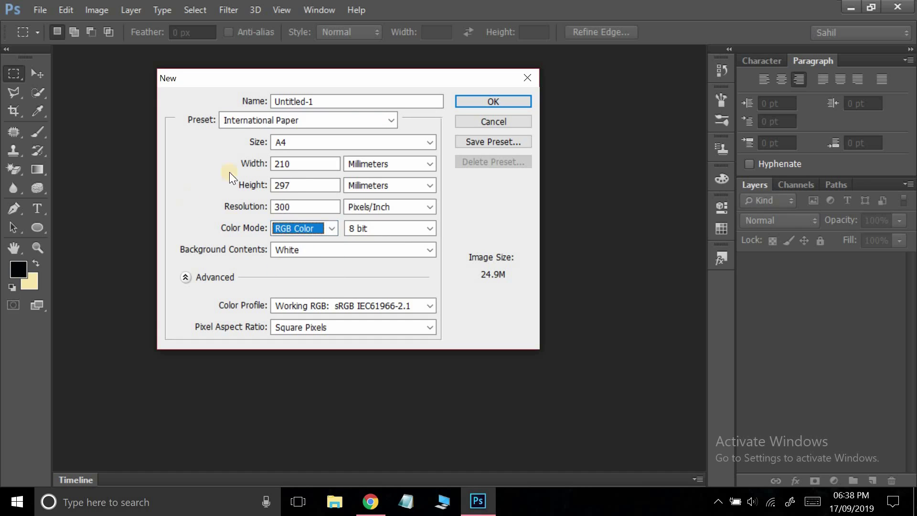
Step: Try the U.S. Paper and Photo presets, then return to International Paper A4 at 300 ppi
click(273, 126)
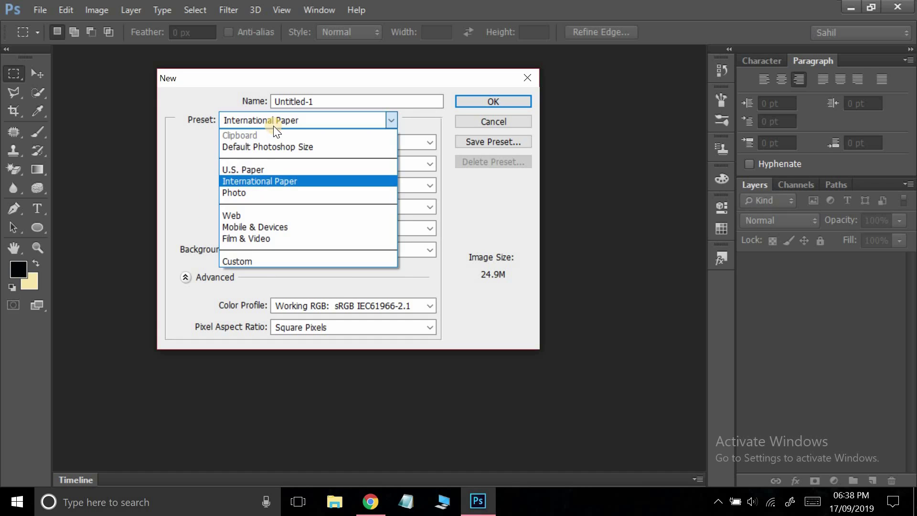
click(257, 170)
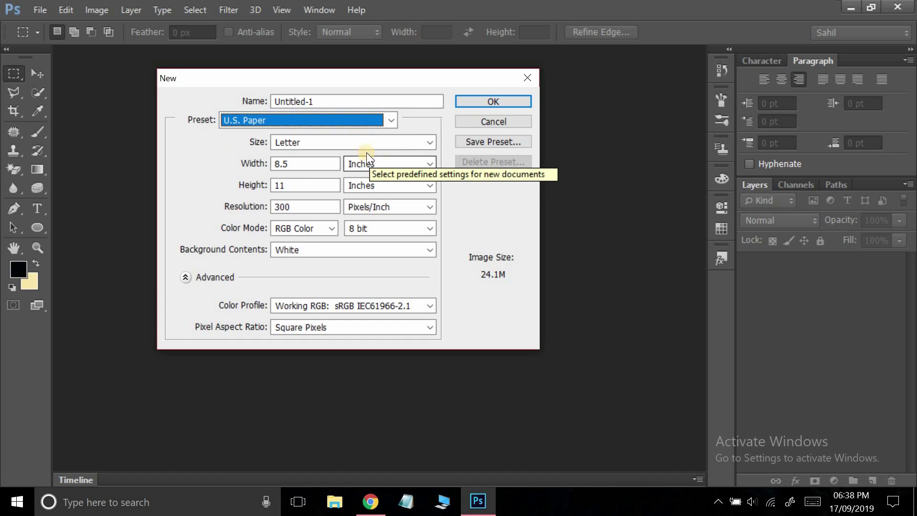
click(351, 121)
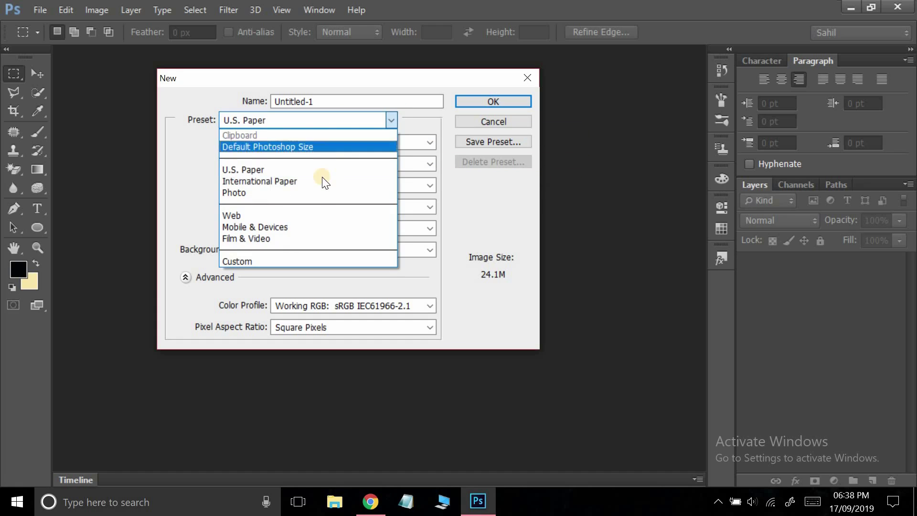
click(321, 179)
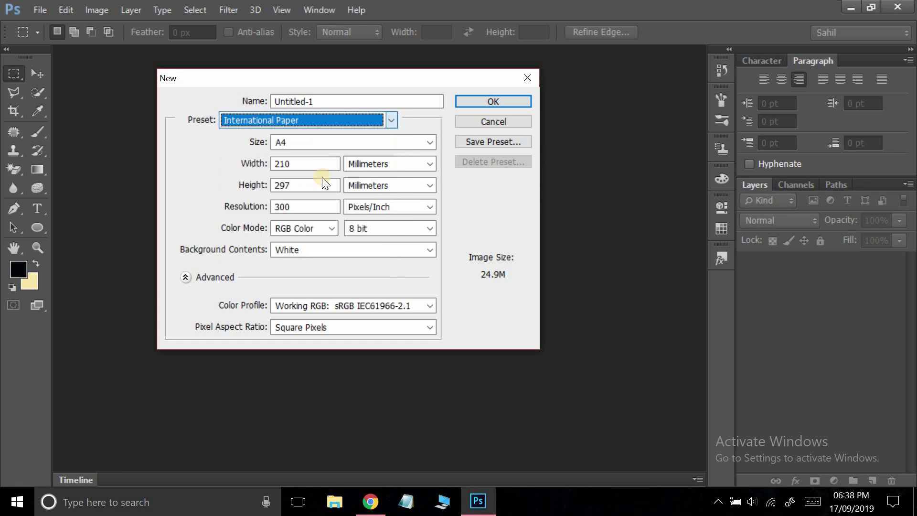
click(314, 122)
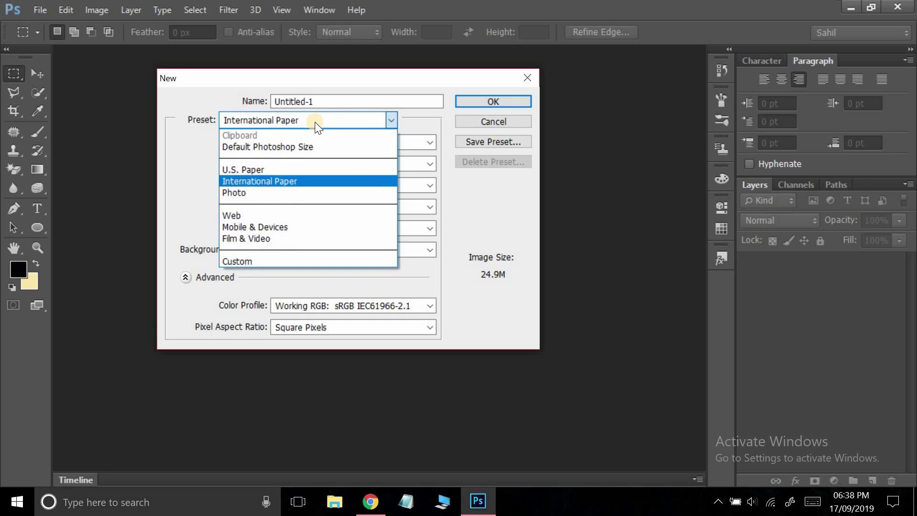
click(290, 193)
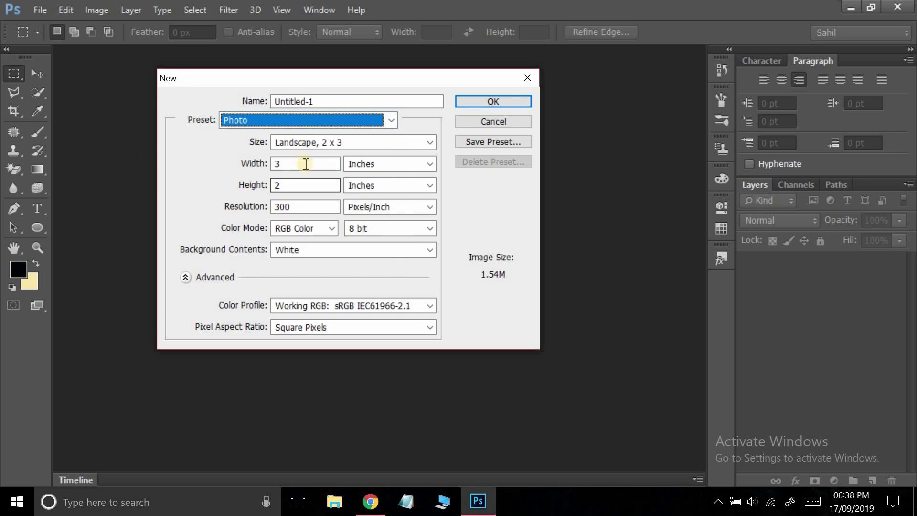
click(305, 117)
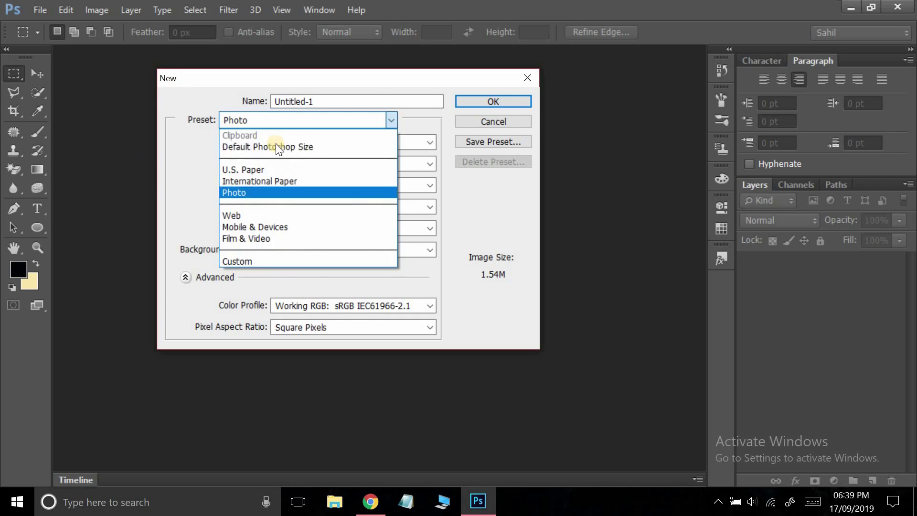
click(243, 126)
click(247, 127)
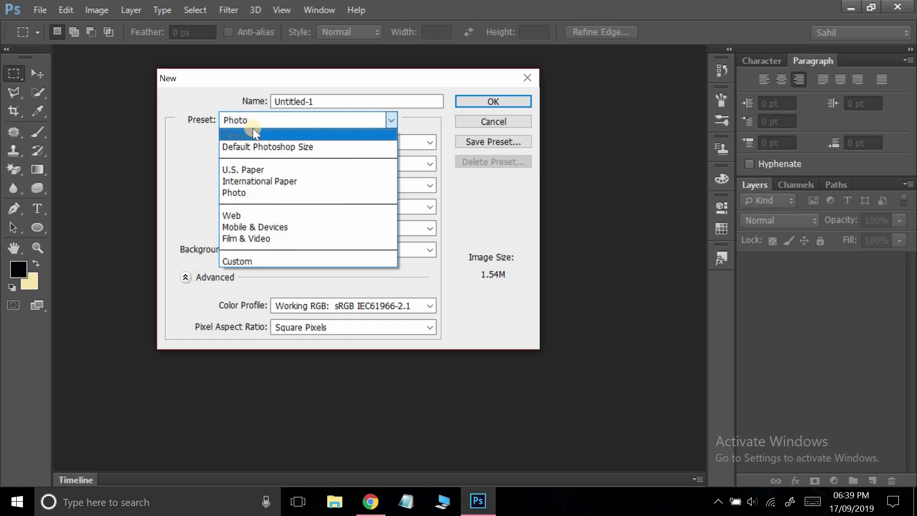
click(252, 183)
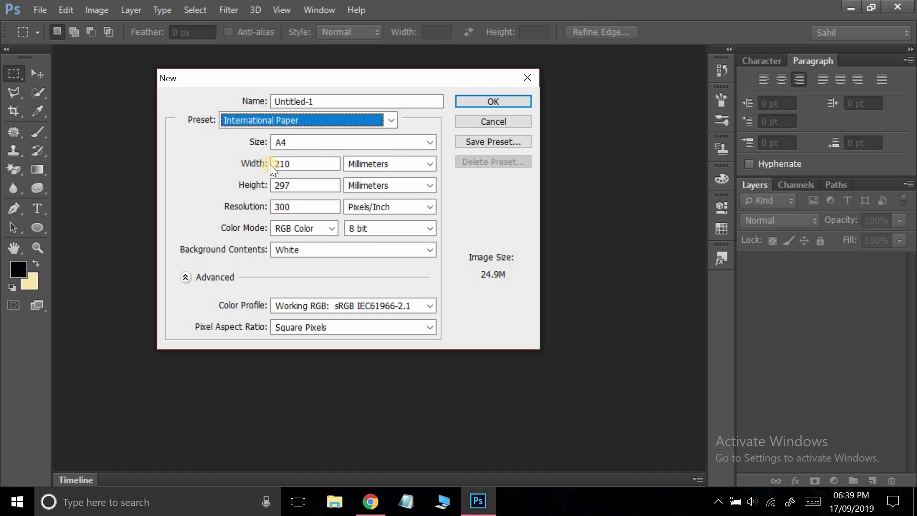
Step: Enter width 1000, height 1000 and resolution 72 in the new-document settings
key(Tab)
key(Tab)
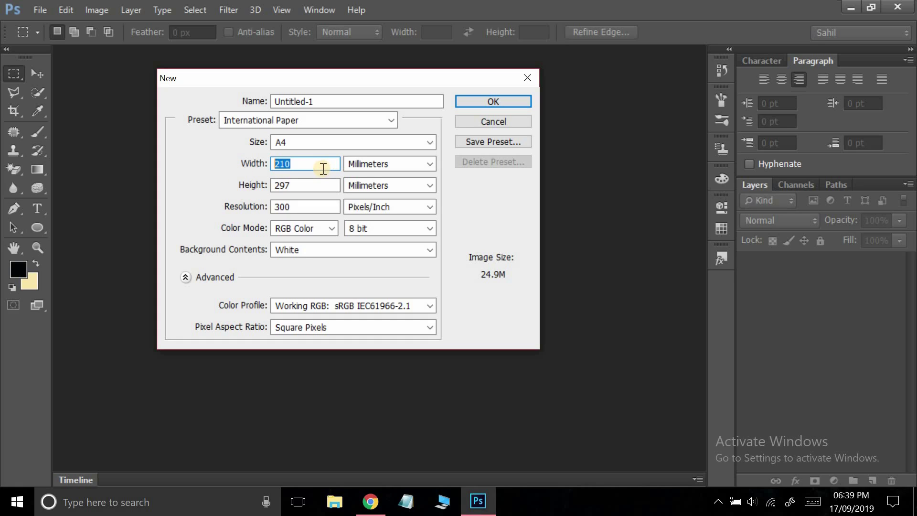
drag(323, 168, 260, 165)
text(1000)
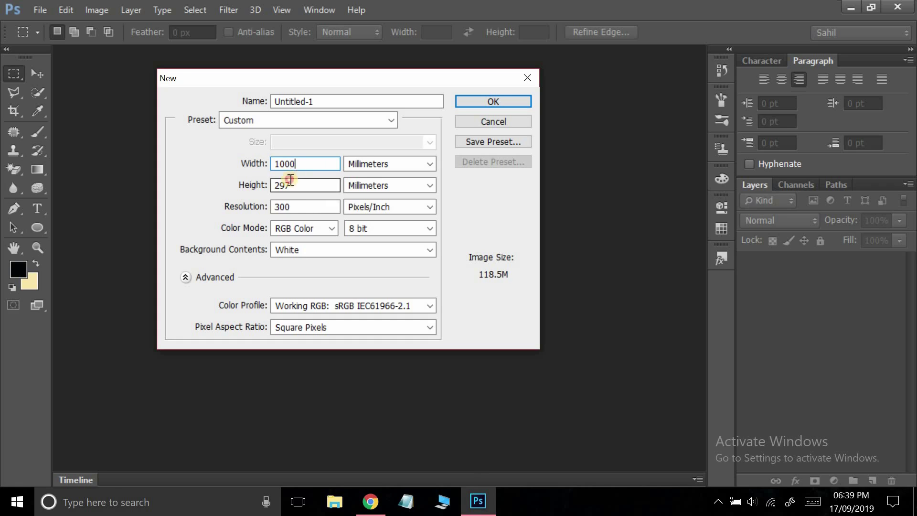
text(100)
key(BackSpace)
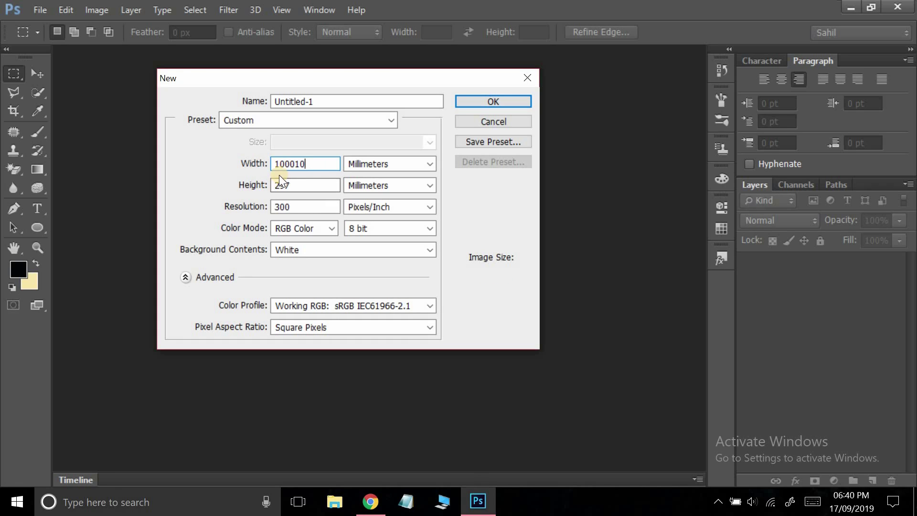
key(BackSpace)
key(BackSpace)
drag(307, 186, 254, 186)
text(10)
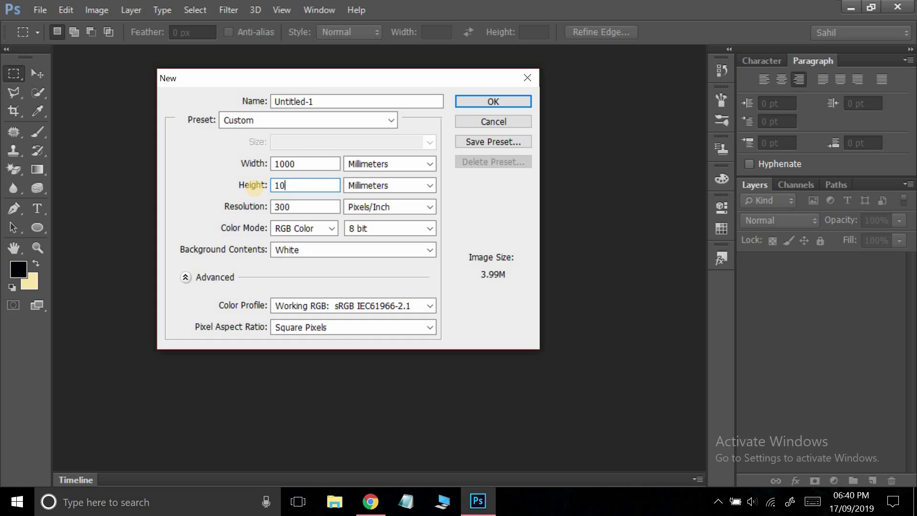
text(00)
click(236, 207)
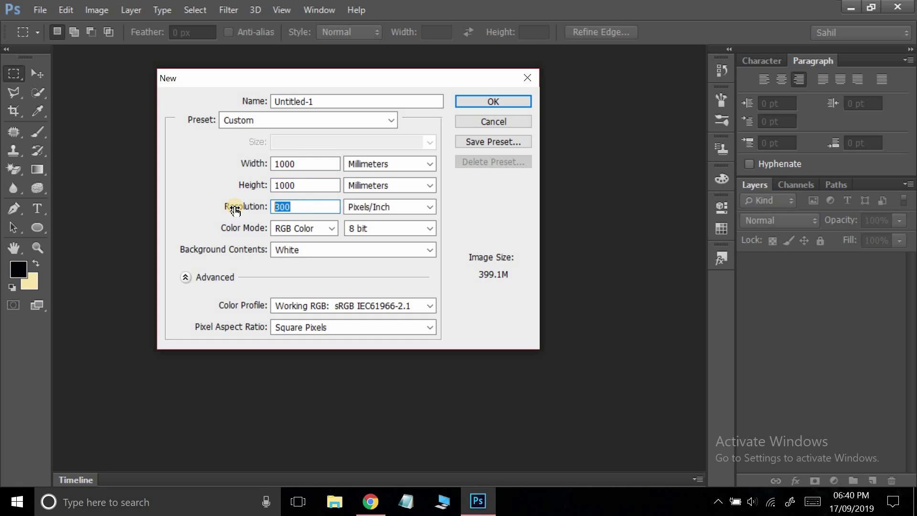
text(72)
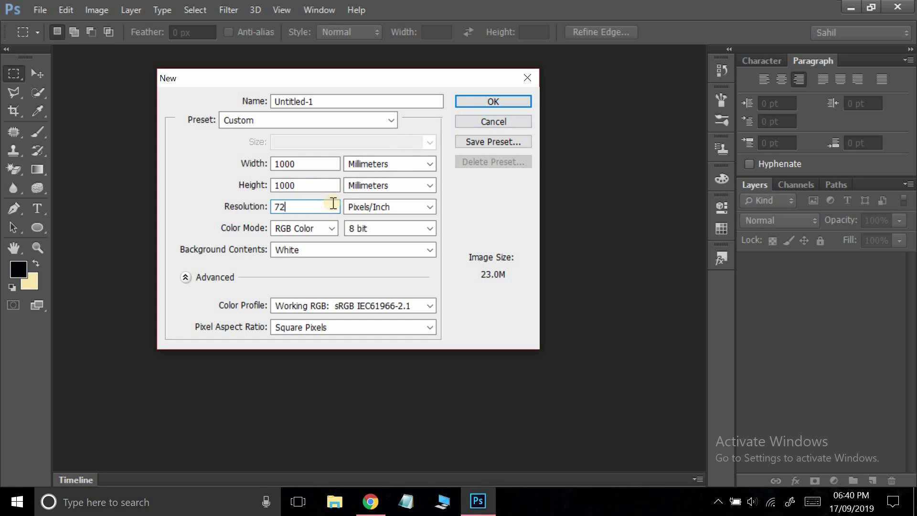
Step: Switch width and height to pixels, re-enter 1000 × 1000, and create the document
click(399, 169)
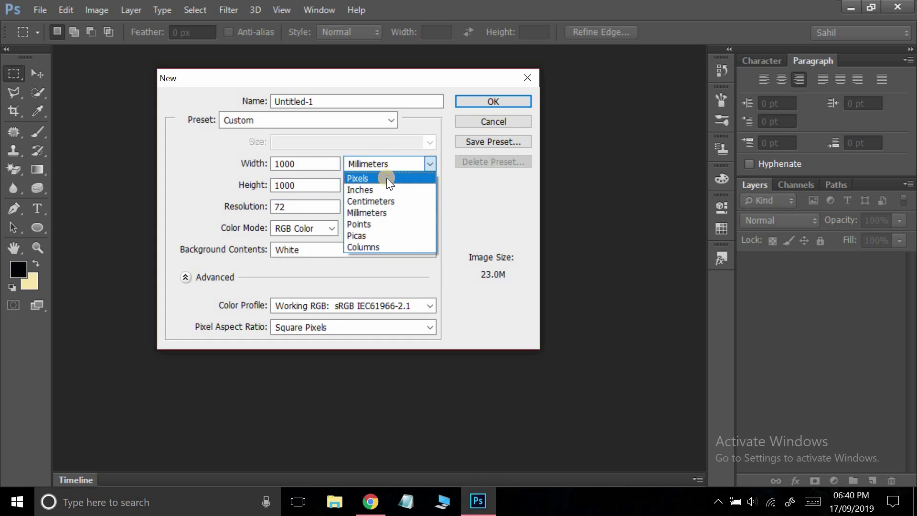
click(388, 177)
click(400, 185)
key(Tab)
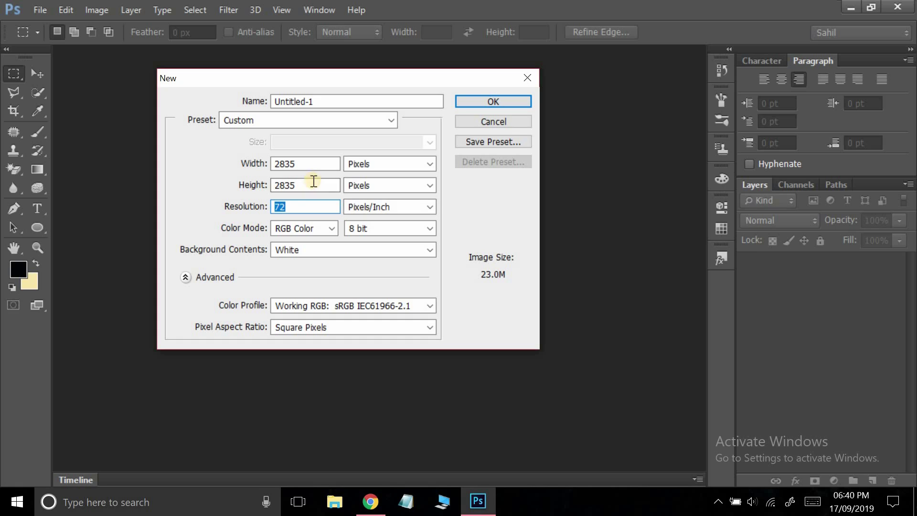
click(246, 165)
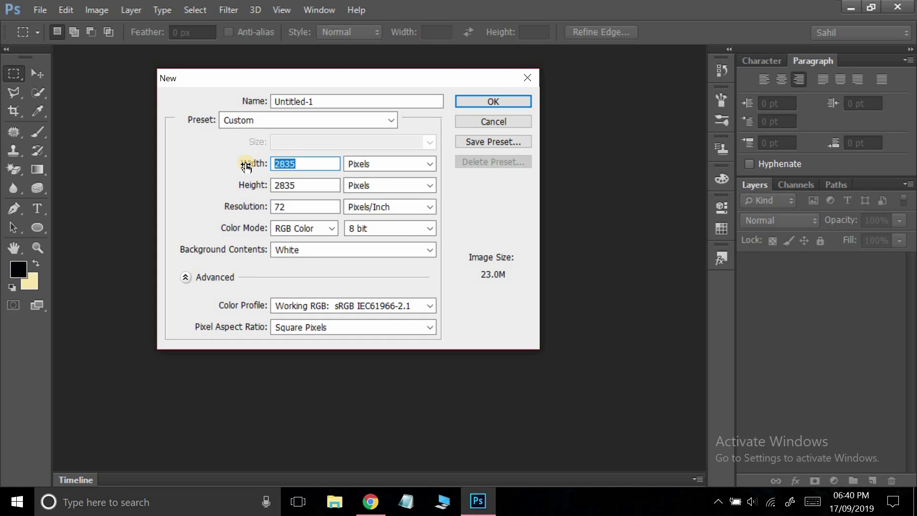
key(BackSpace)
text(1000)
click(240, 185)
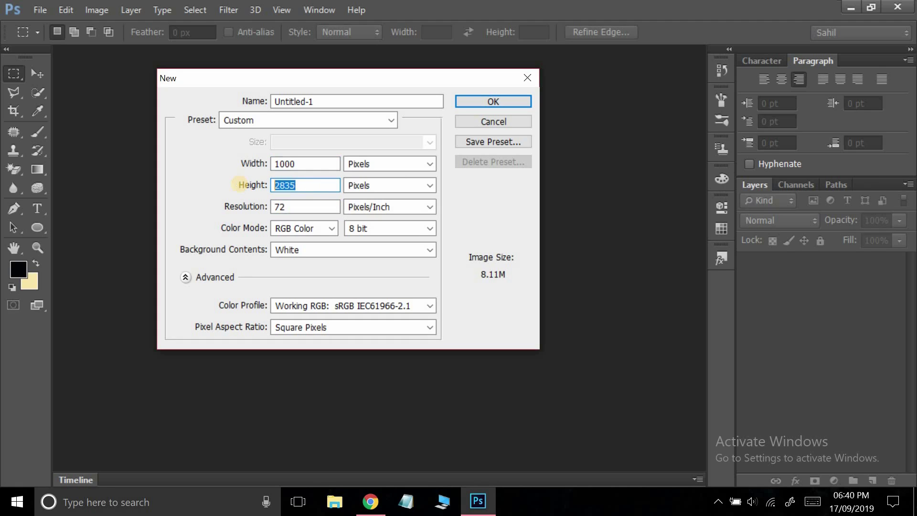
text(1000)
key(Return)
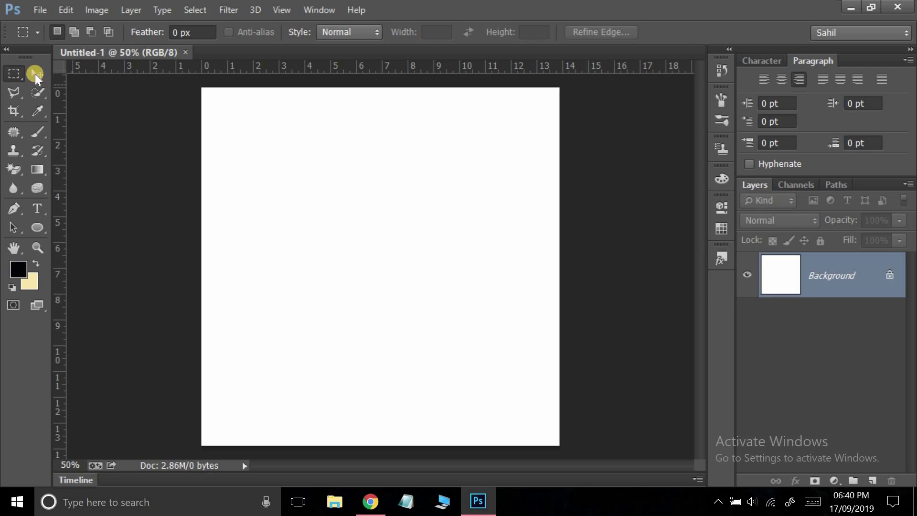
Step: Select the Move tool from the toolbar
click(32, 74)
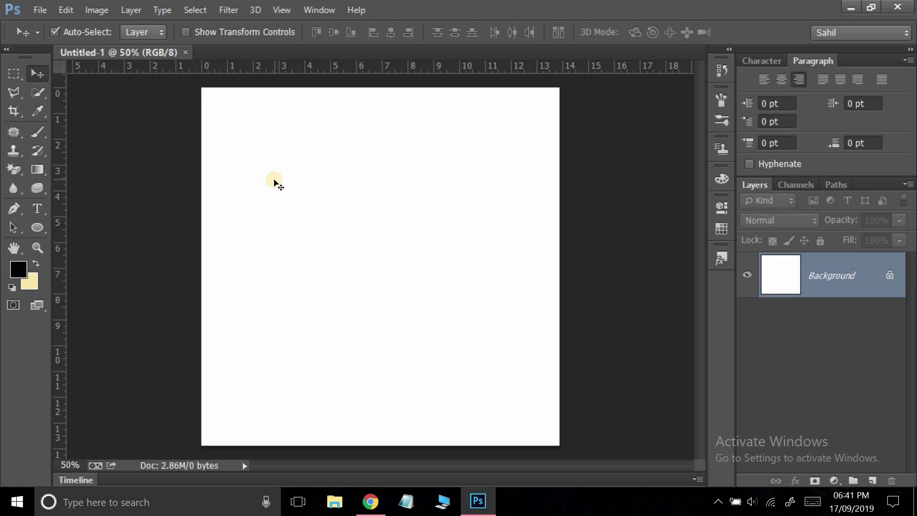
Step: Drag the Untitled-1 S logo from the desktop onto the canvas, place and move it, then delete it
click(851, 8)
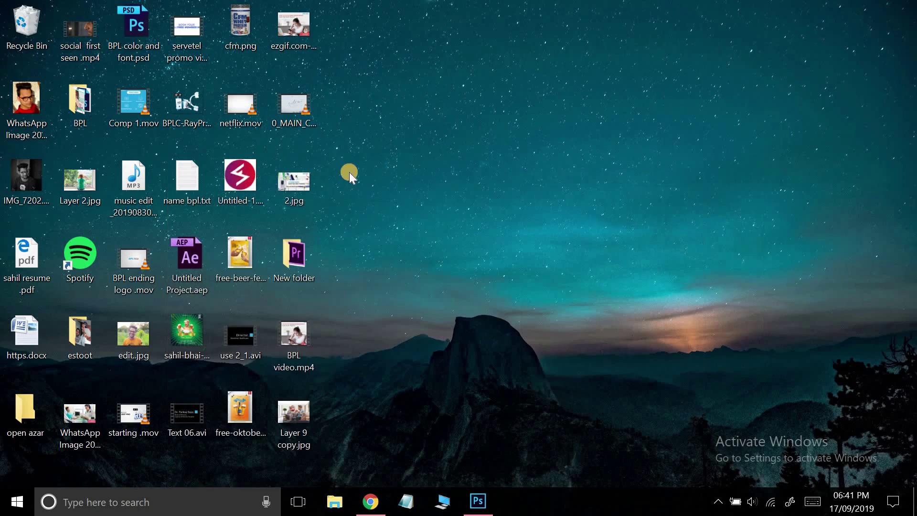
mouse_move(240, 175)
mouse_down()
mouse_move(504, 507)
mouse_move(485, 506)
mouse_up()
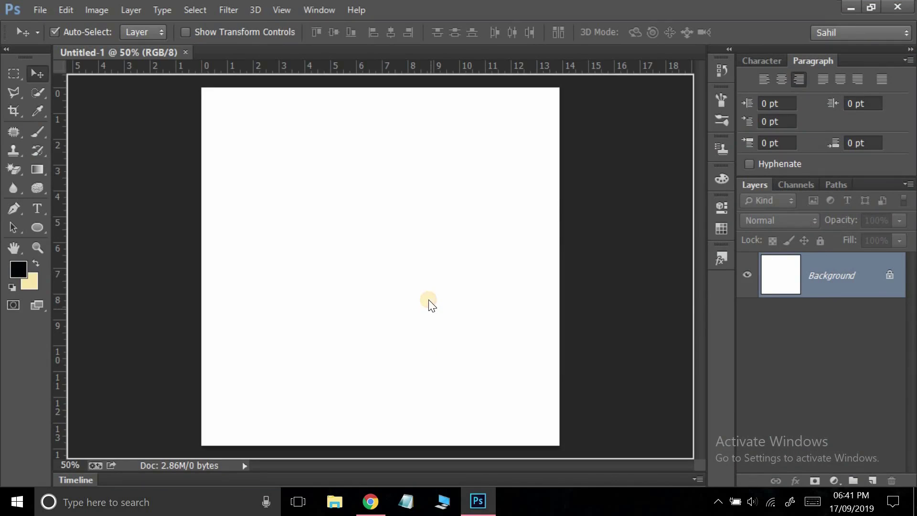
drag(485, 505, 416, 296)
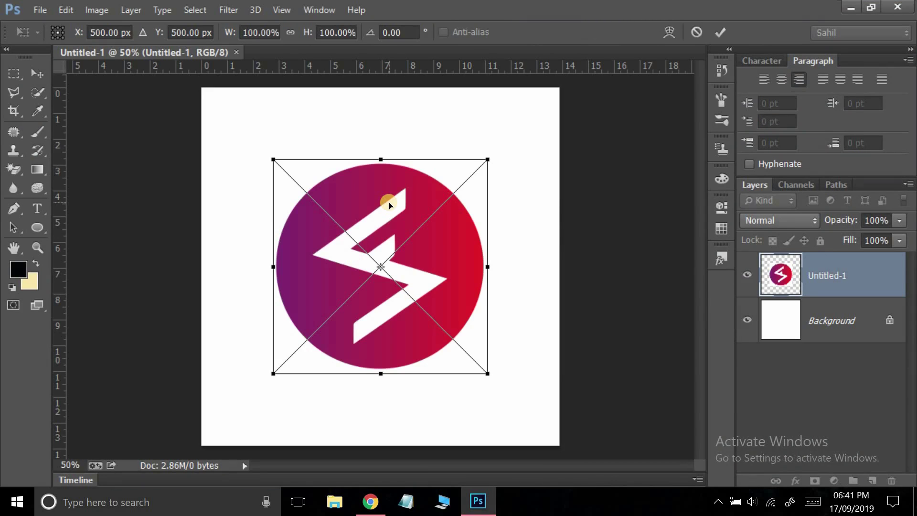
key(Return)
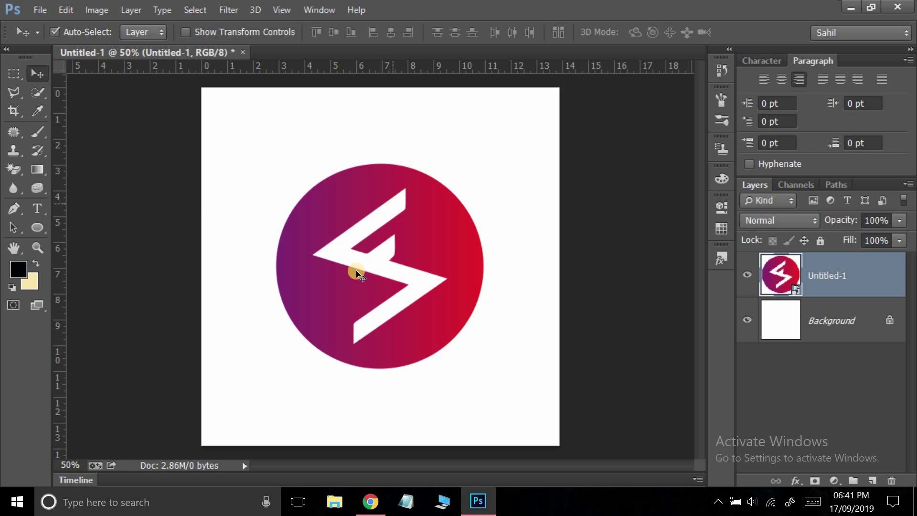
mouse_move(342, 242)
mouse_down()
mouse_move(313, 178)
mouse_move(341, 359)
mouse_move(334, 362)
mouse_move(472, 178)
mouse_move(532, 153)
mouse_move(420, 296)
mouse_move(473, 219)
mouse_up()
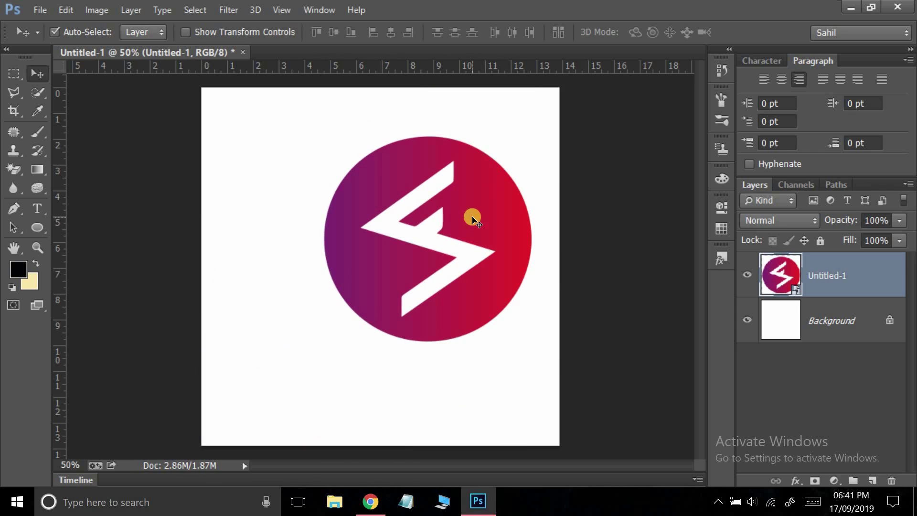
key(Delete)
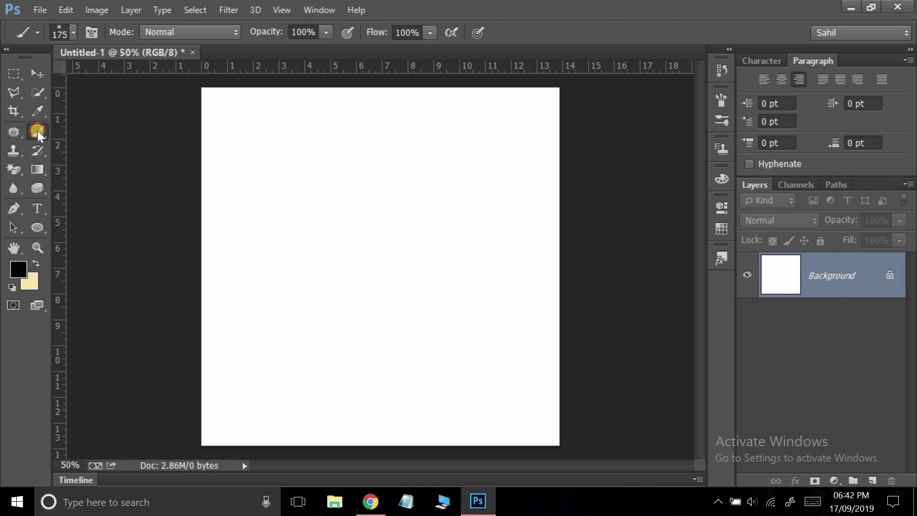
Step: Pick the normal Brush Tool and paint soft black diagonal strokes on the Background
drag(35, 131, 82, 169)
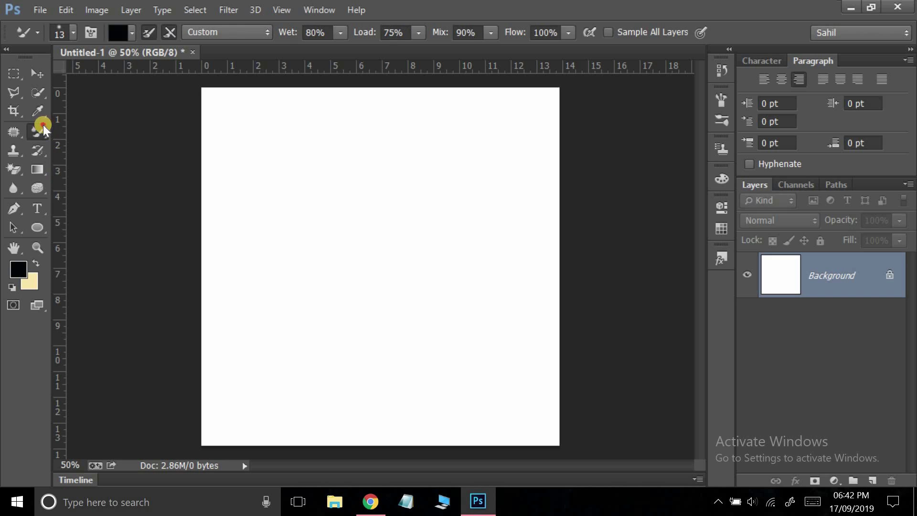
drag(39, 128, 88, 130)
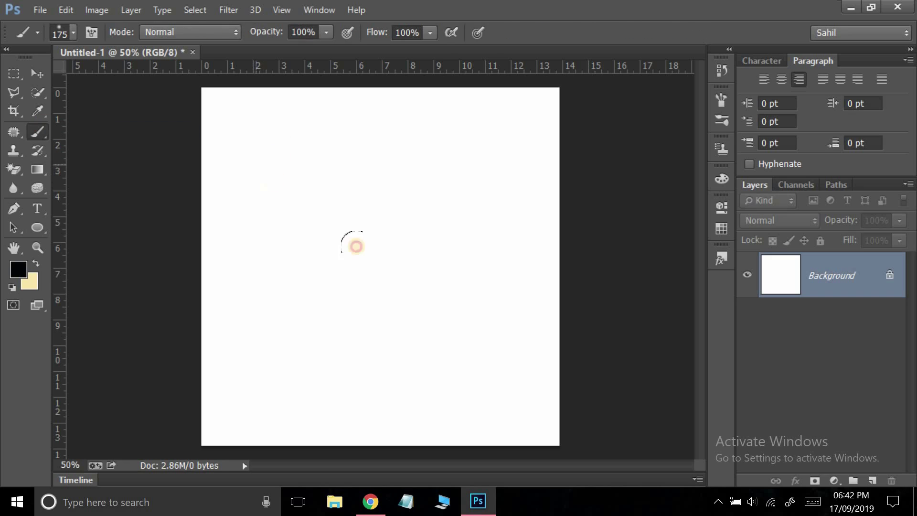
drag(251, 158, 387, 282)
click(375, 165)
drag(460, 228, 465, 230)
drag(487, 148, 557, 203)
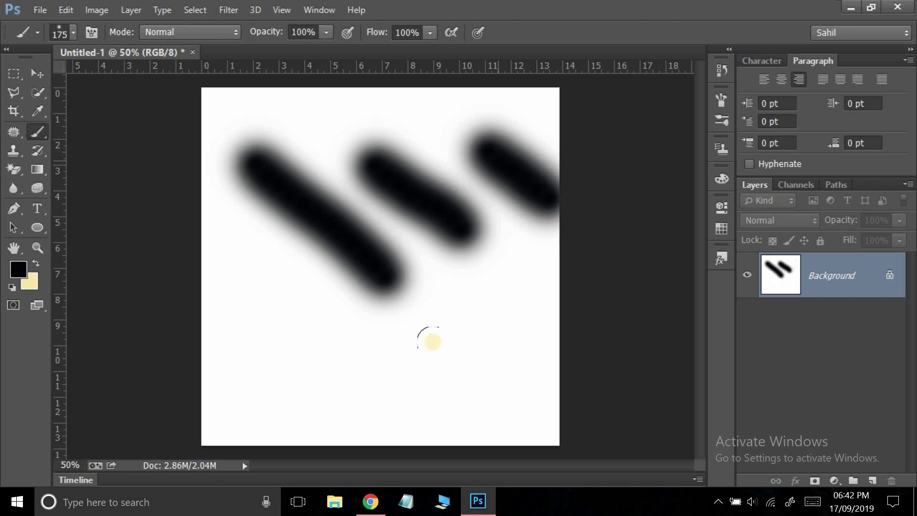
drag(293, 315, 356, 396)
Step: Try moving the strokes with the Move tool, dismissing each locked-layer warning
click(38, 74)
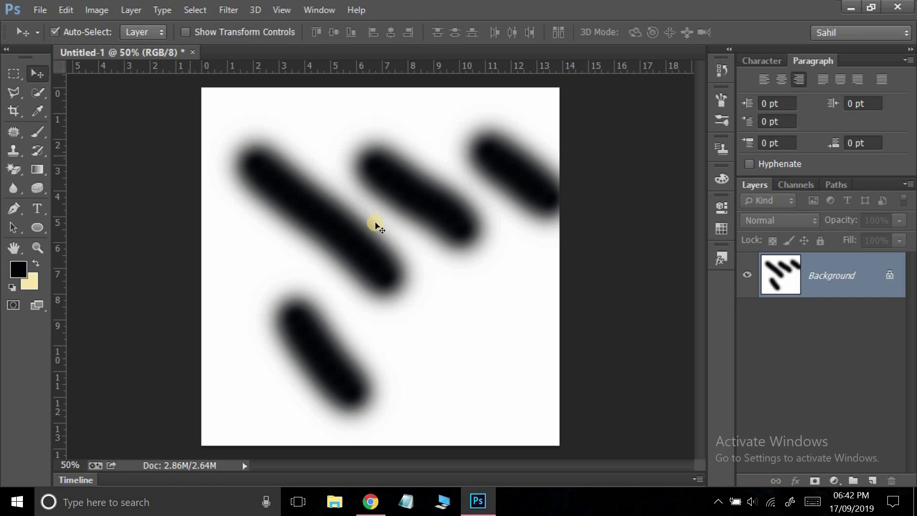
drag(334, 239, 441, 205)
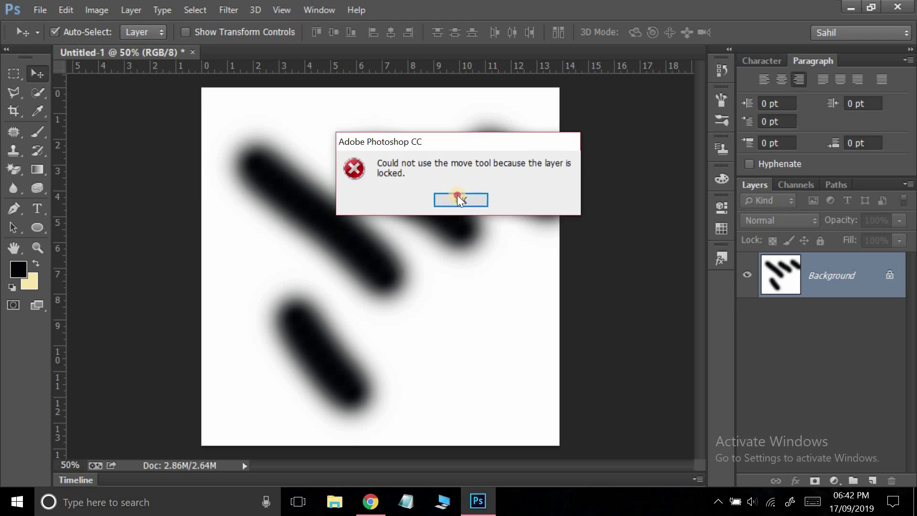
click(458, 199)
drag(431, 280, 470, 250)
click(466, 200)
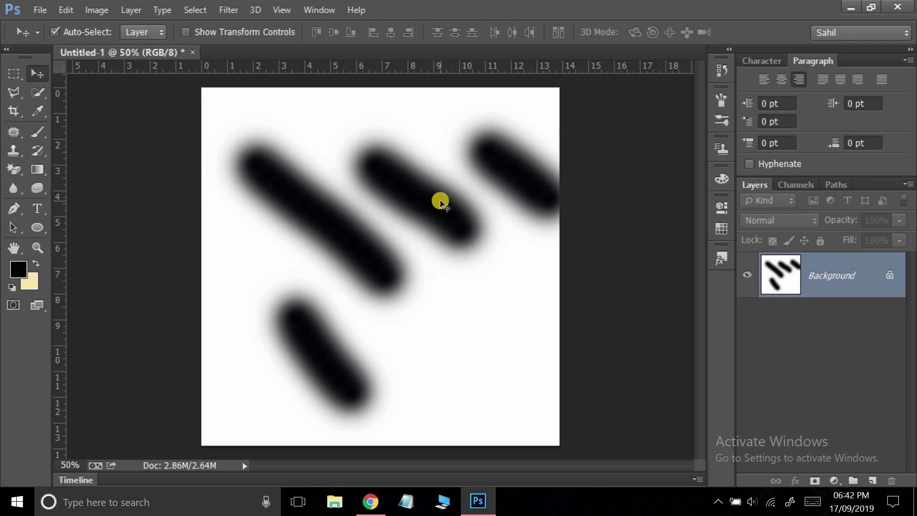
drag(439, 256, 437, 267)
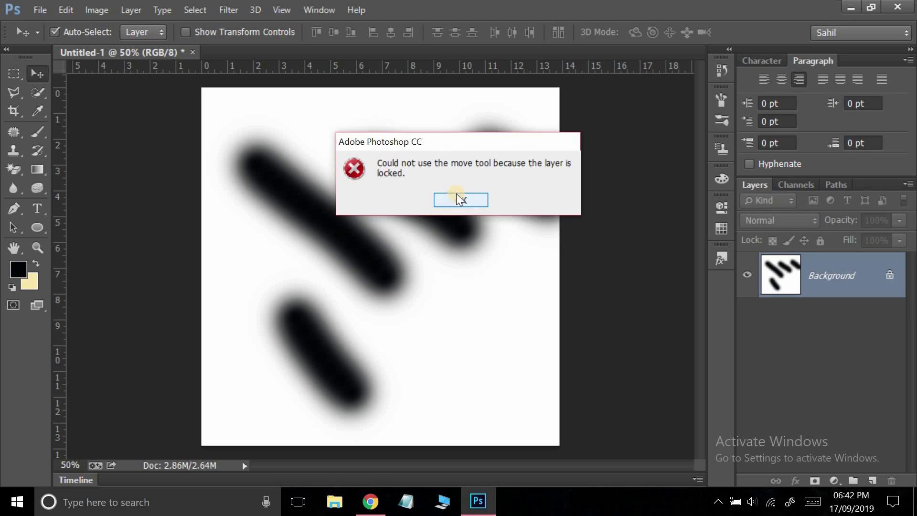
click(459, 199)
drag(440, 211, 413, 269)
click(454, 199)
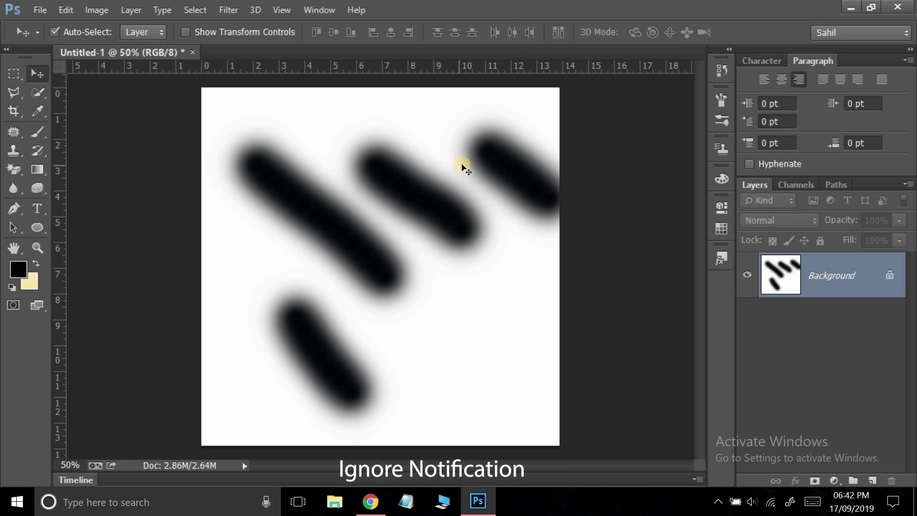
click(420, 260)
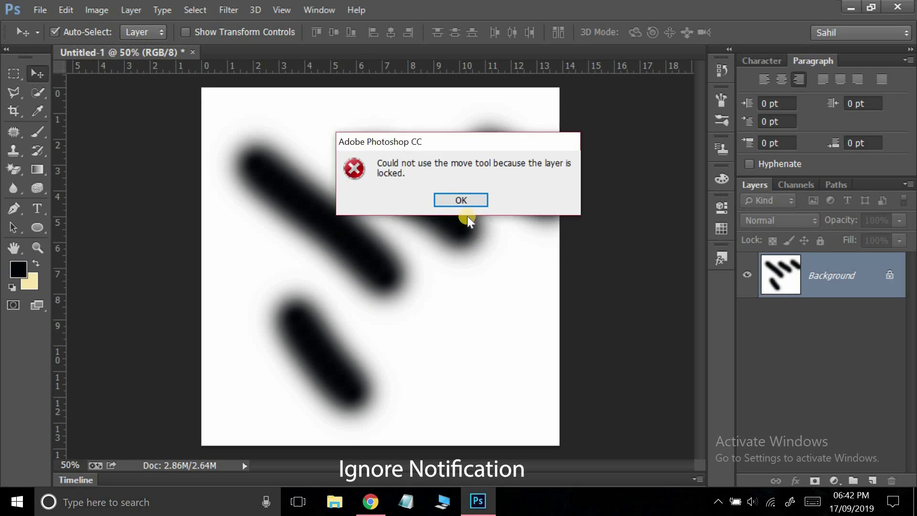
click(461, 200)
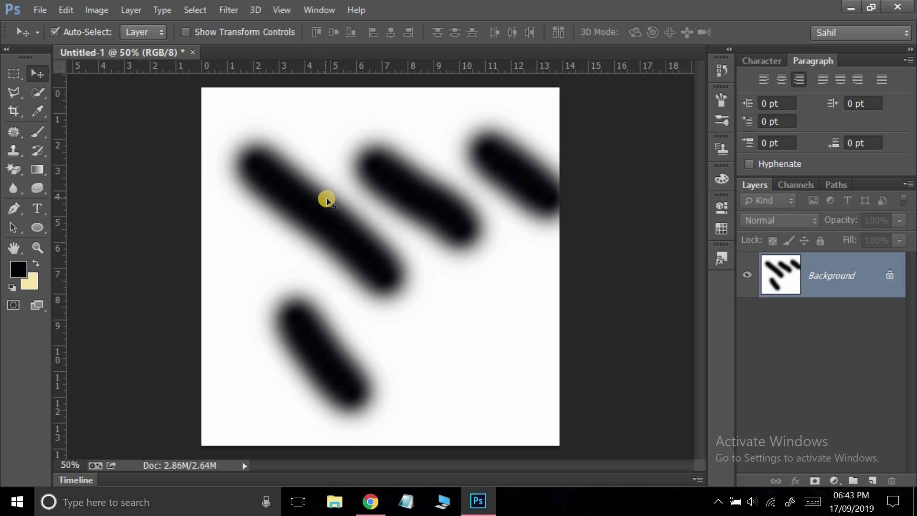
drag(378, 189, 369, 303)
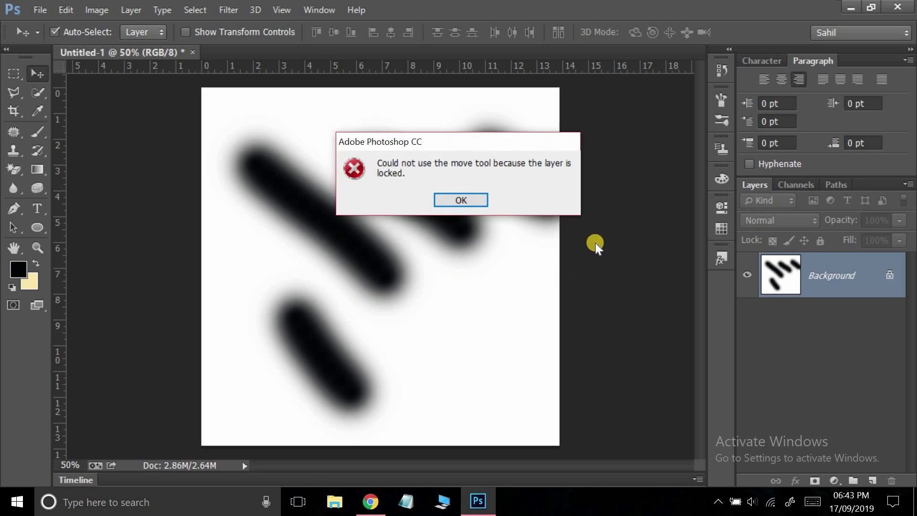
click(473, 205)
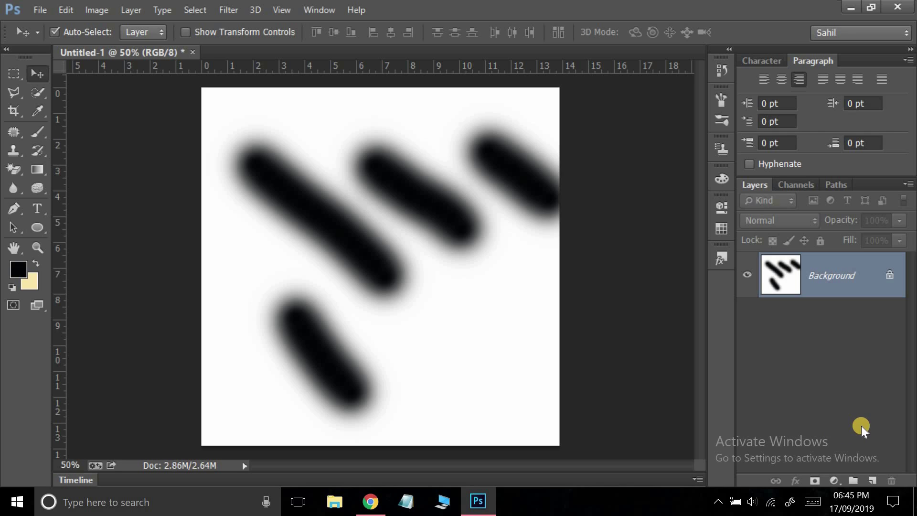
Step: Step back with Ctrl+Z and Ctrl+Alt+Z until all four brush strokes are gone
key(ctrl+z)
key(ctrl+z)
key(ctrl+z)
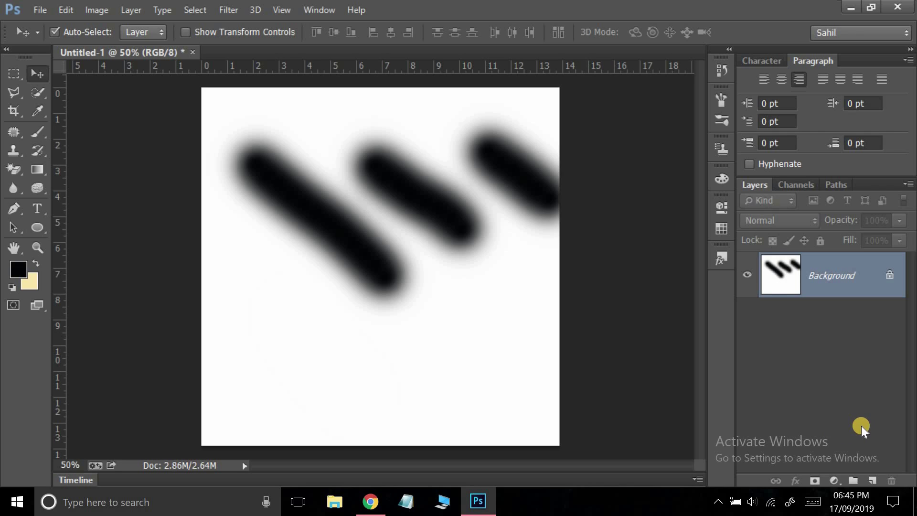
key(ctrl+z)
key(ctrl+z)
key(ctrl+z)
key(ctrl+z)
key(ctrl+z)
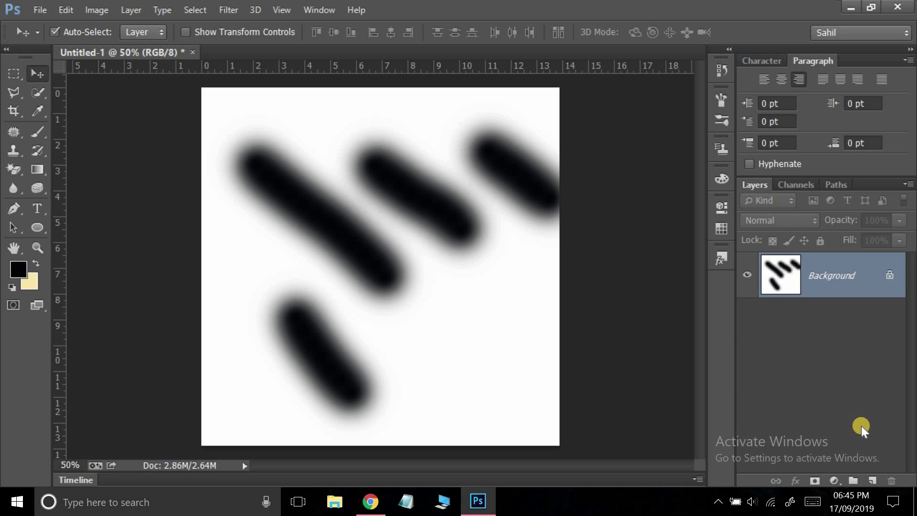
key(ctrl+alt+z)
key(ctrl+alt+z)
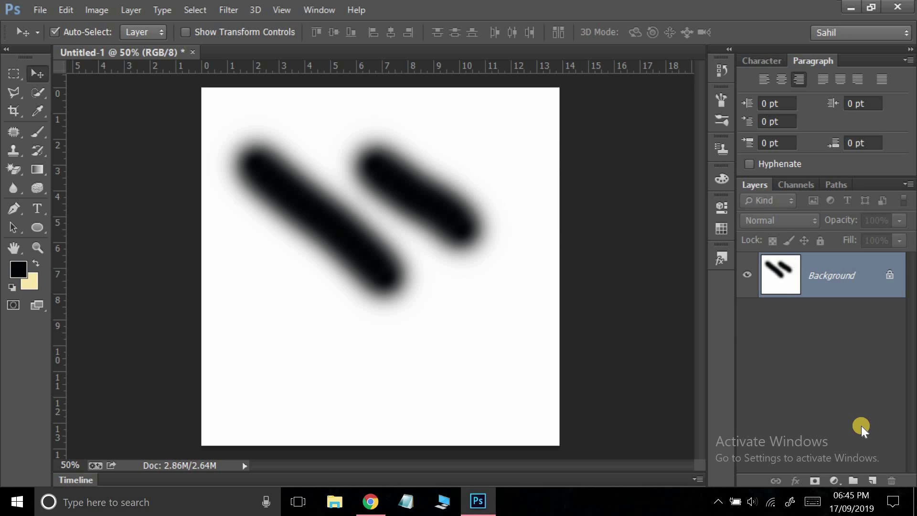
key(ctrl+alt+z)
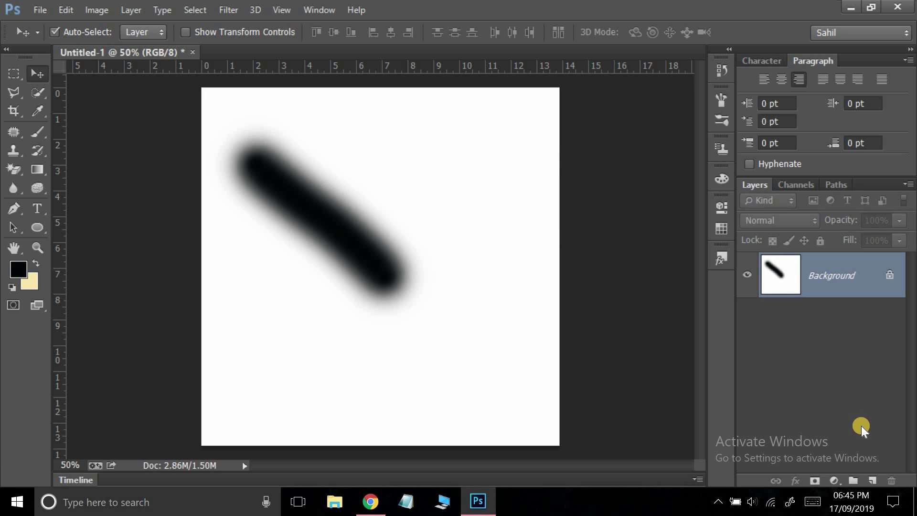
key(ctrl+alt+z)
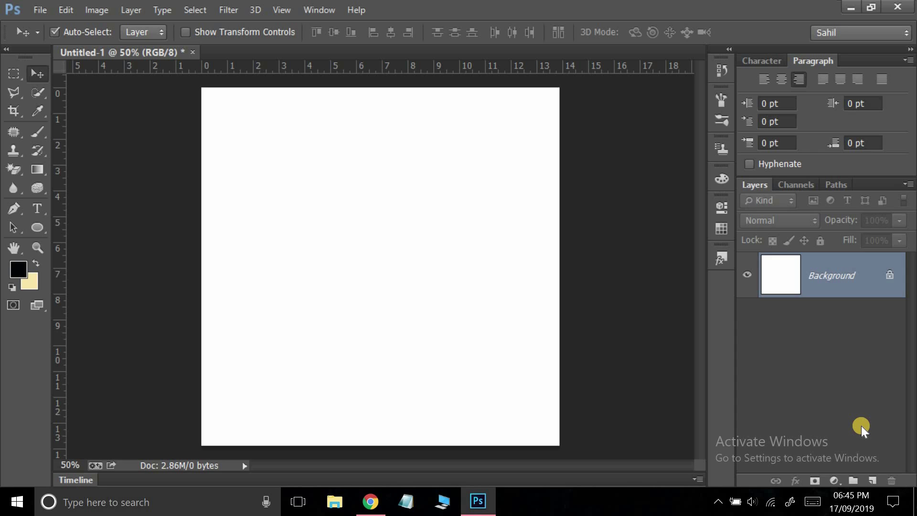
Step: Create Layer 1, paint two soft black diagonal strokes on it, and reposition them
click(872, 480)
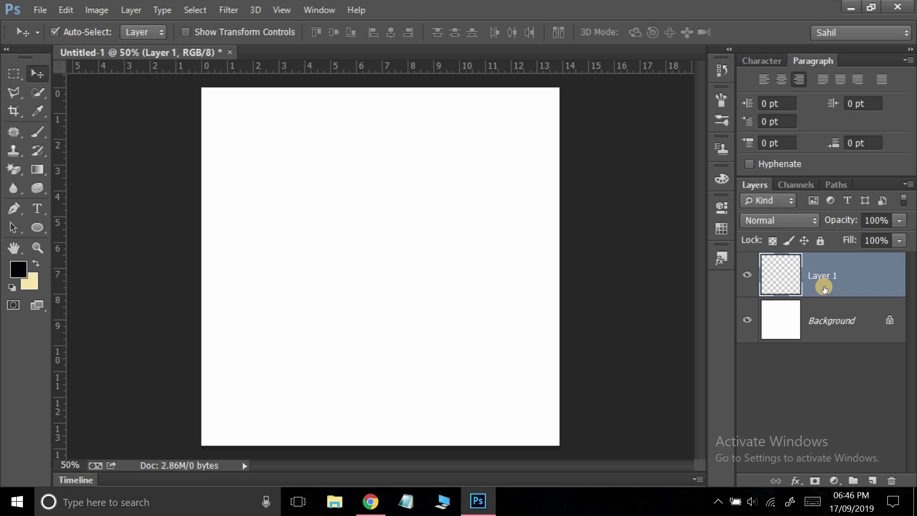
click(43, 141)
drag(348, 165, 475, 248)
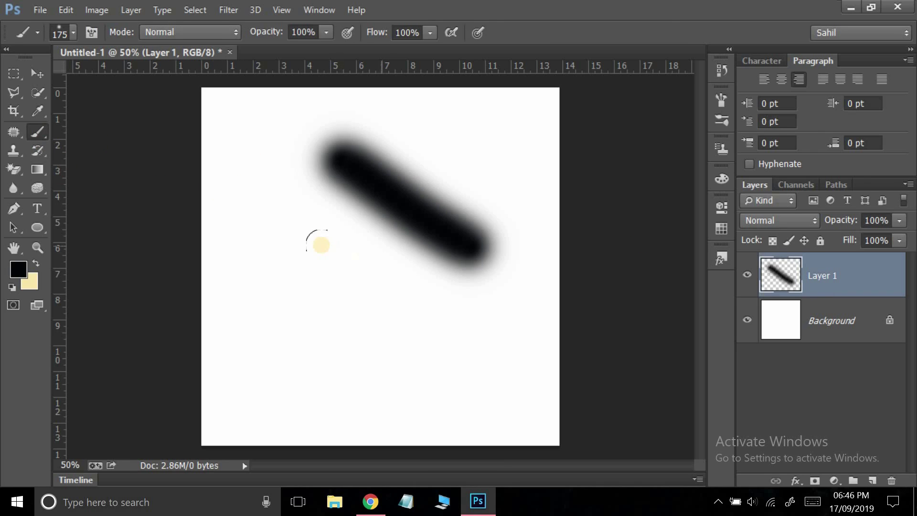
drag(320, 244, 391, 339)
click(41, 74)
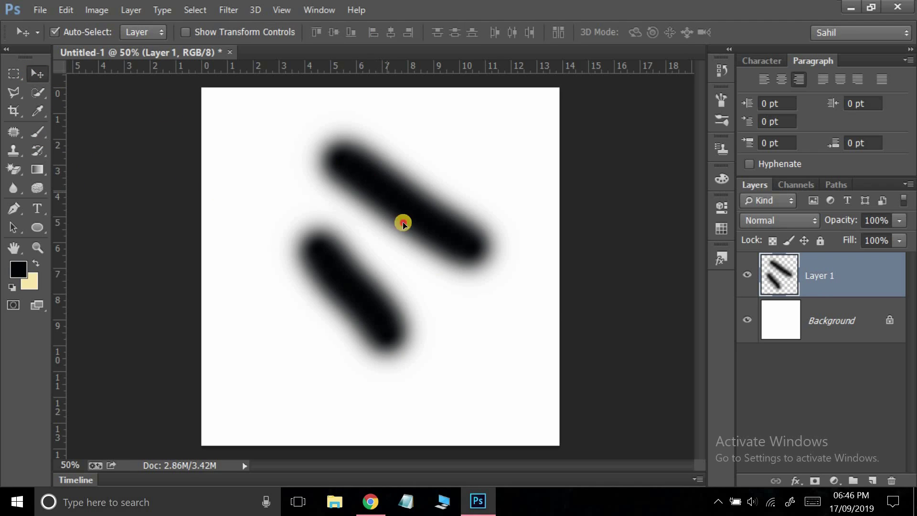
mouse_move(401, 221)
mouse_down()
mouse_move(452, 303)
mouse_move(503, 162)
mouse_move(311, 155)
mouse_move(272, 137)
mouse_move(410, 221)
mouse_move(429, 222)
mouse_move(506, 133)
mouse_move(432, 219)
mouse_move(391, 224)
mouse_move(297, 145)
mouse_move(371, 239)
mouse_move(393, 172)
mouse_move(416, 227)
mouse_move(409, 201)
mouse_move(401, 213)
mouse_move(395, 194)
mouse_move(399, 203)
mouse_move(374, 189)
mouse_up()
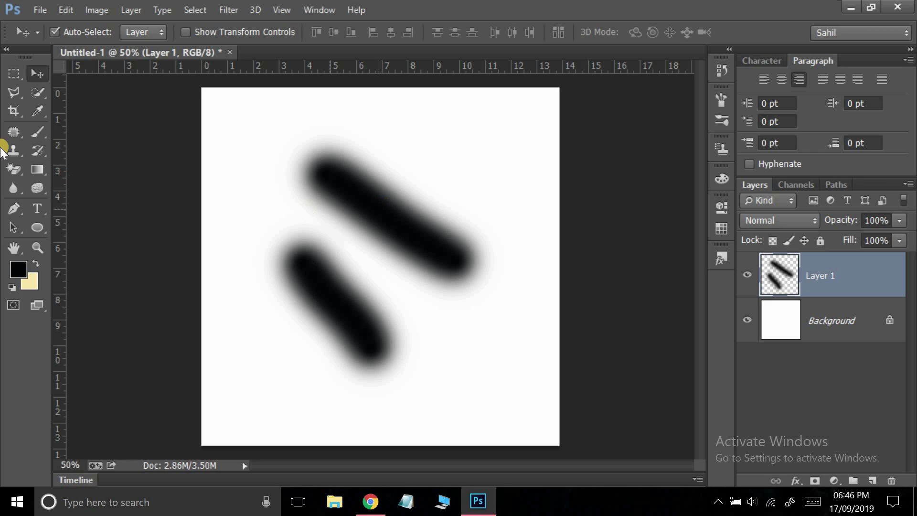
click(13, 73)
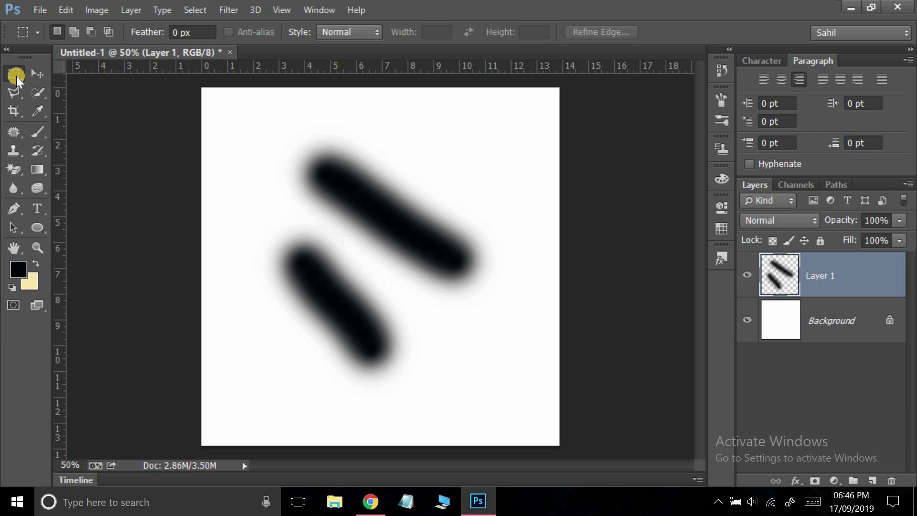